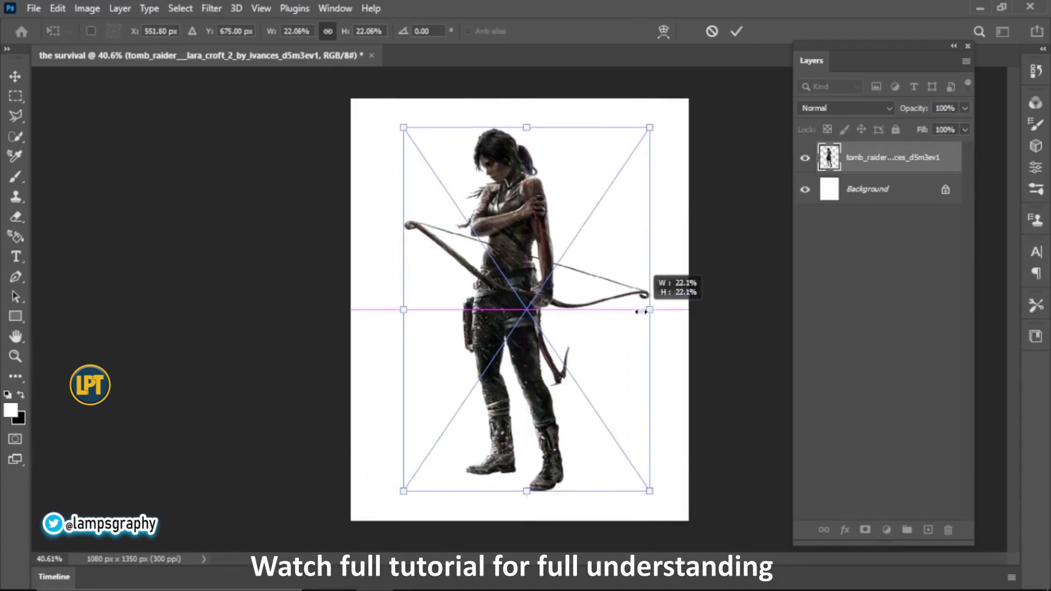
Step: Confirm the placement of the tomb_raider figure image and put its layer into a group named "model"
left_click(736, 32)
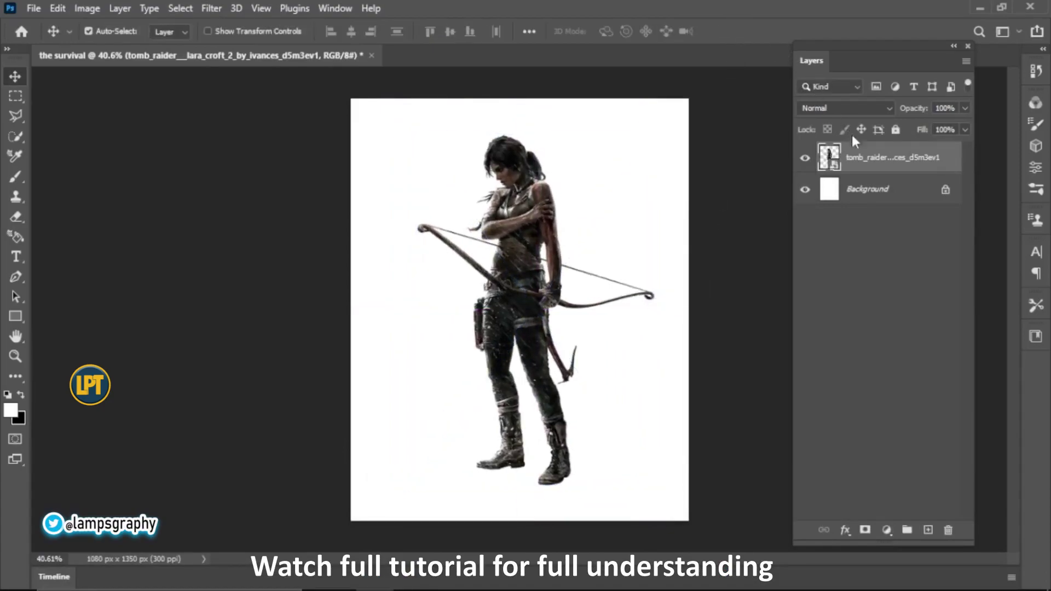
key("ctrl+g")
left_click(822, 151)
double_click(859, 151)
type("model")
key("Return")
Step: Place the tornado_png_4 image directly above the Background layer and scale it to about 156% so it spans the canvas
left_click(890, 183)
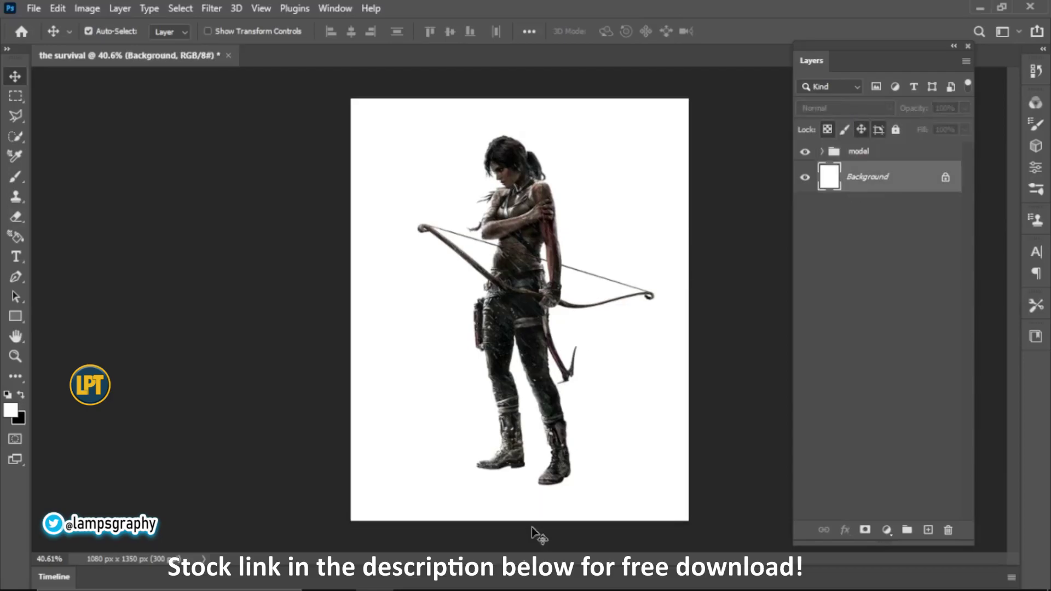
left_click(412, 582)
left_click_drag(649, 367, 505, 181)
left_click_drag(523, 145, 520, 98)
left_click_drag(520, 449, 535, 532)
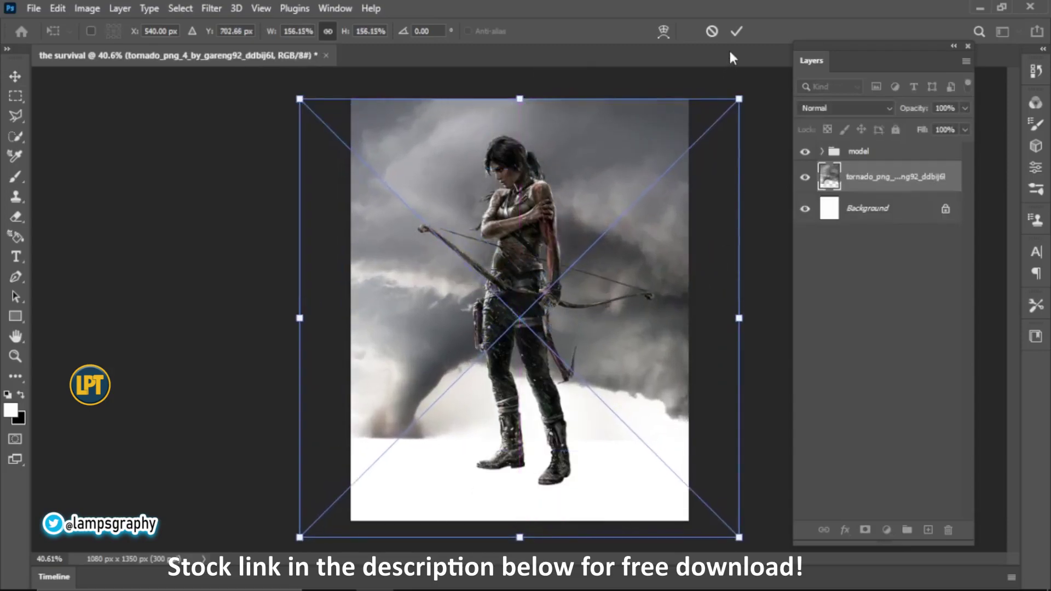
left_click(736, 31)
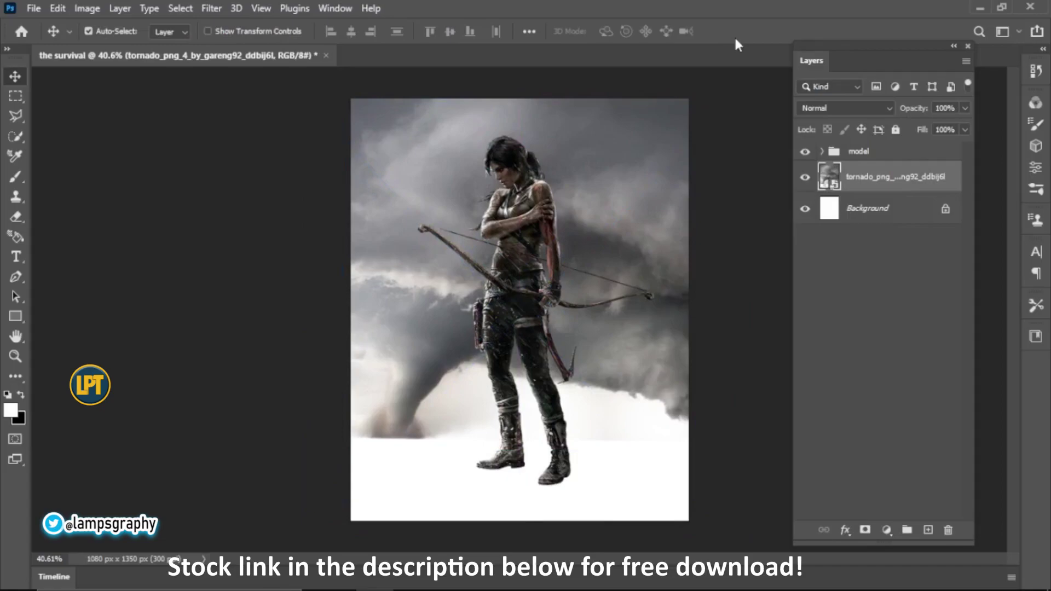
Step: Put the tornado layer into a collapsed group named "sky"
key("ctrl+g")
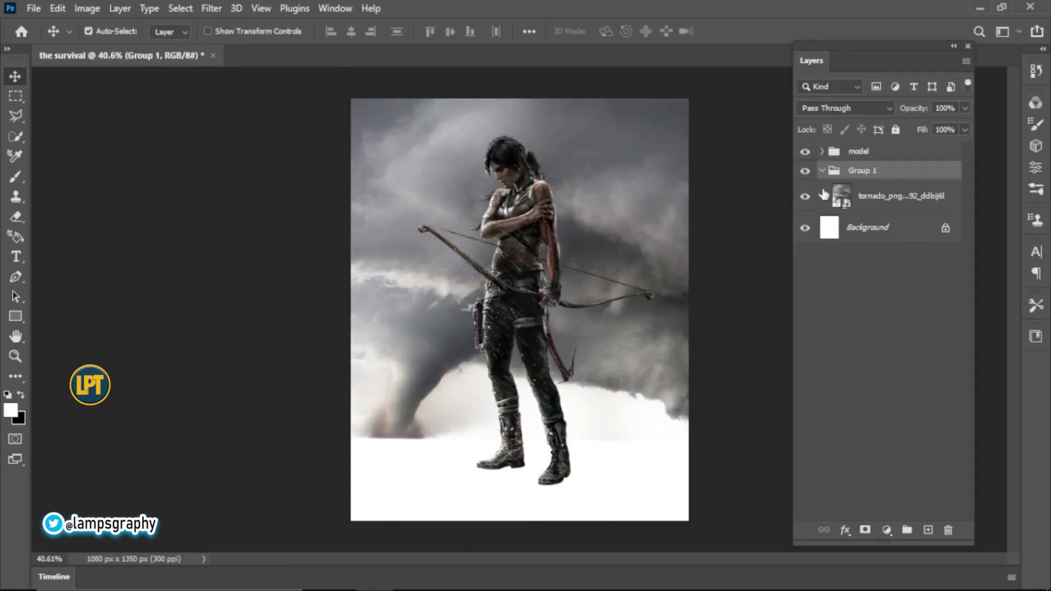
left_click(822, 172)
double_click(863, 170)
type("sky")
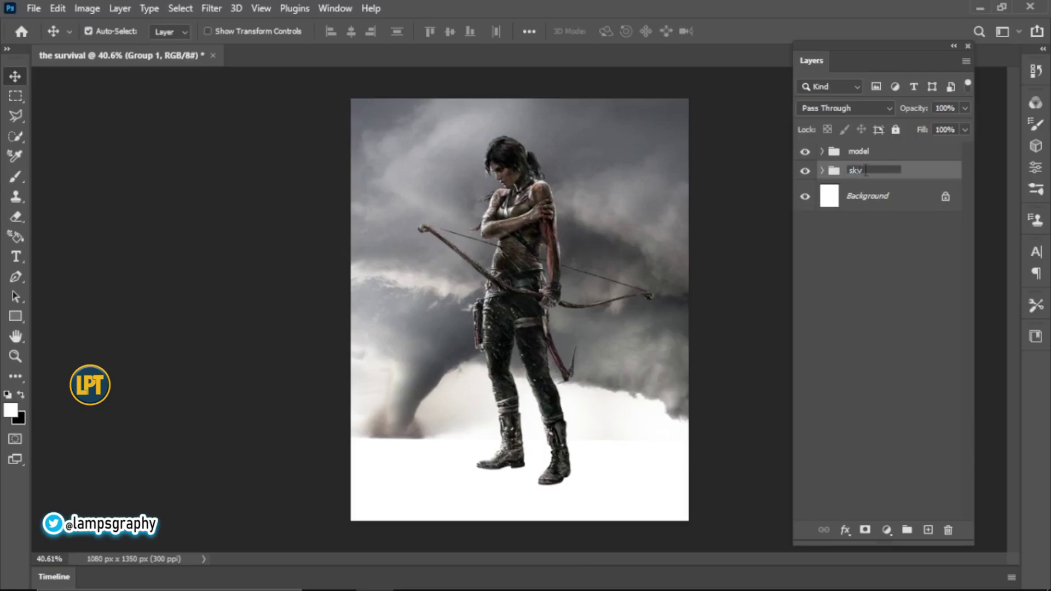
key("Return")
Step: Place the bg_stock_90l forest image at 45% scale and move its layer between the sky and model groups
left_click(857, 198)
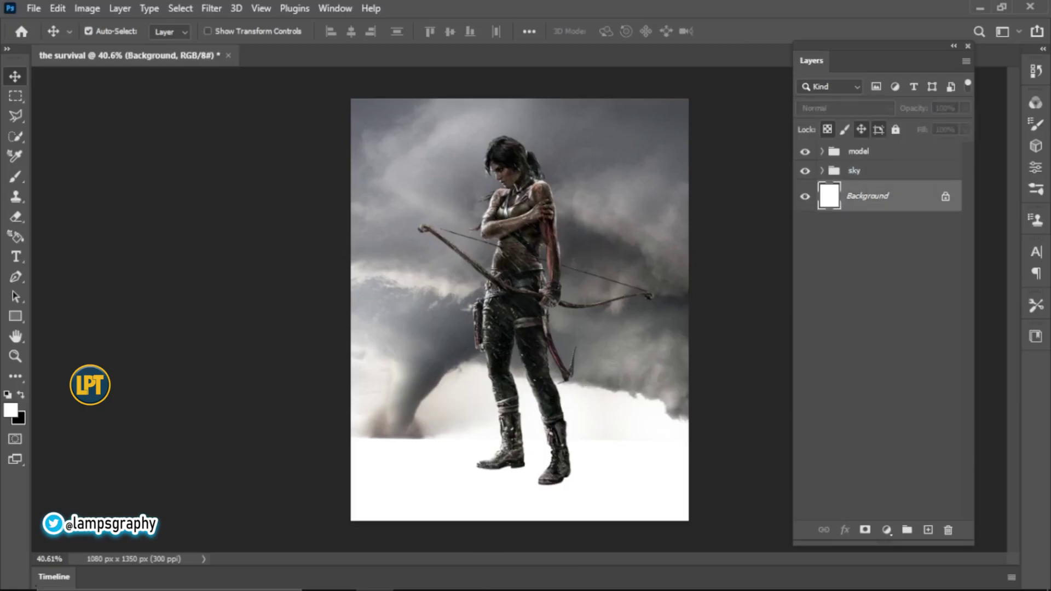
left_click(412, 575)
left_click(417, 363)
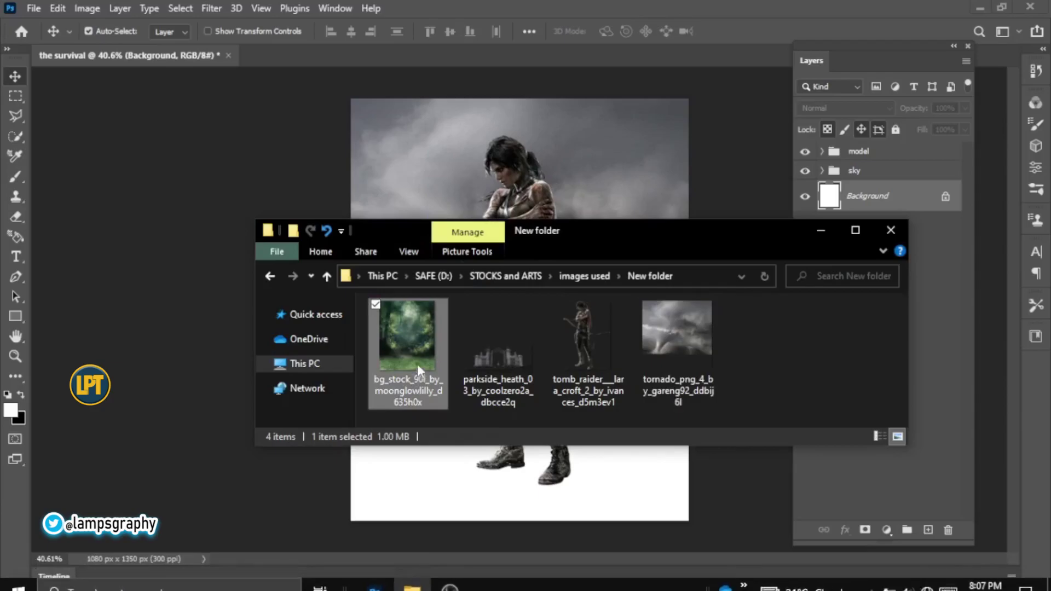
left_click(533, 195)
left_click_drag(536, 198, 537, 200)
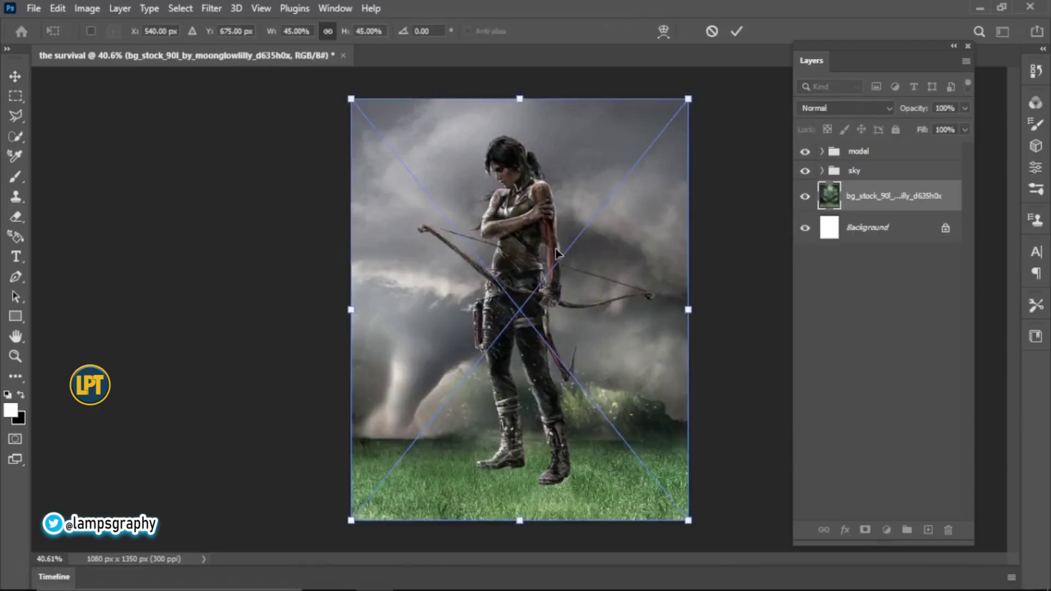
left_click(737, 32)
left_click_drag(870, 197, 869, 164)
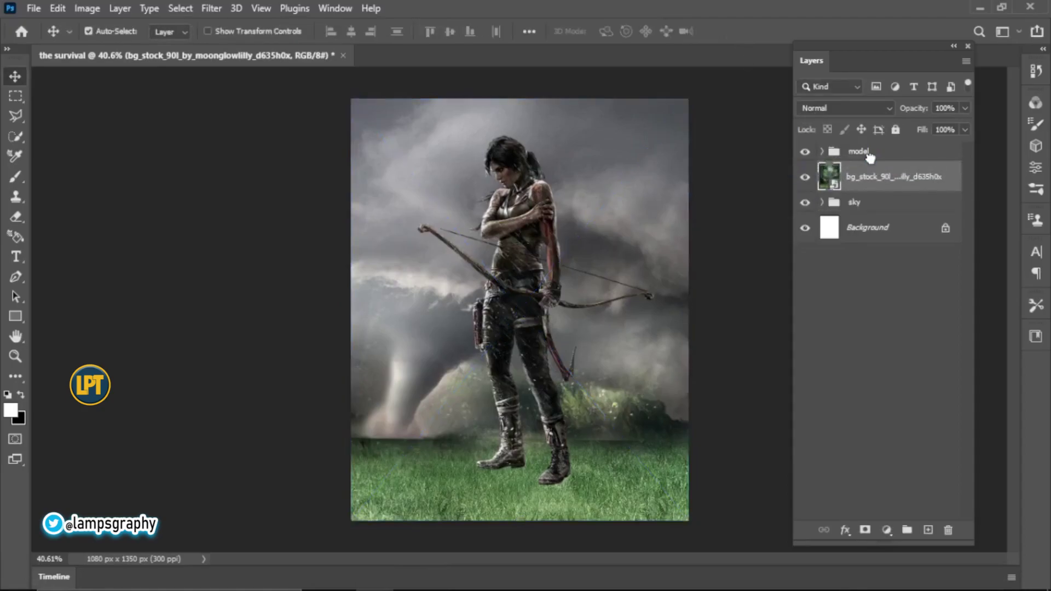
Step: Put the forest image layer into a group named "grass"
key("ctrl+g")
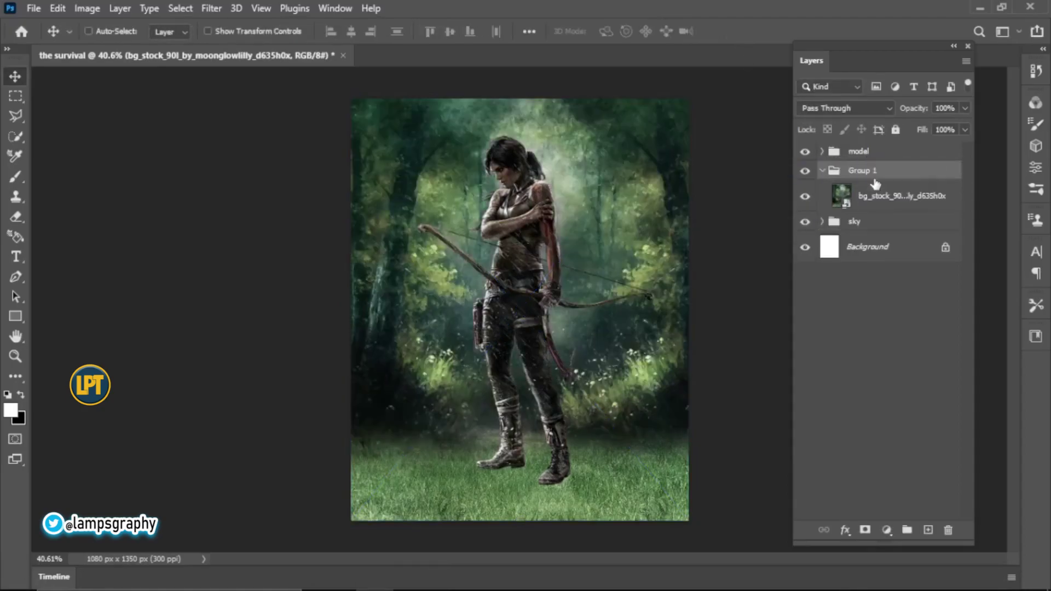
left_click(822, 171)
double_click(859, 170)
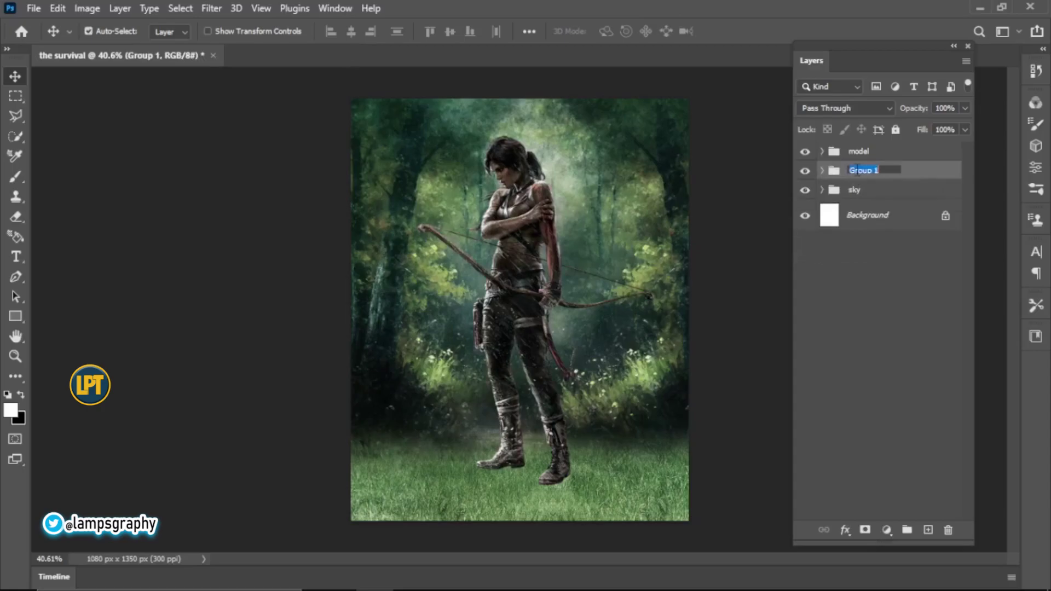
type("grass")
key("Return")
Step: Add a layer mask to the forest layer and erase its upper part with a 900 px Eraser, keeping the grass and low bushes
left_click(822, 171)
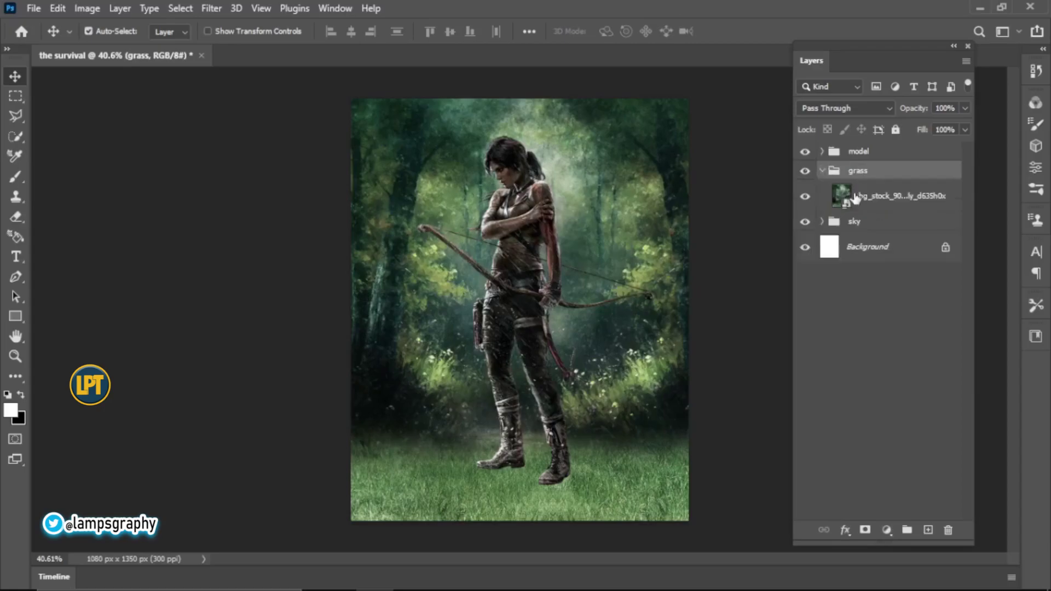
left_click(861, 197)
key("e")
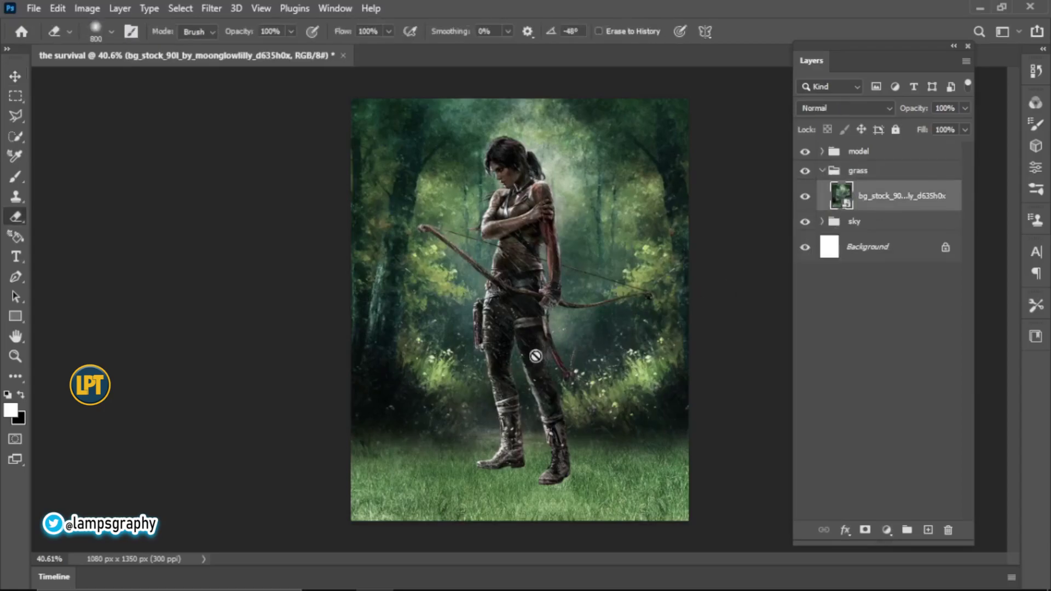
left_click(865, 529)
key("x")
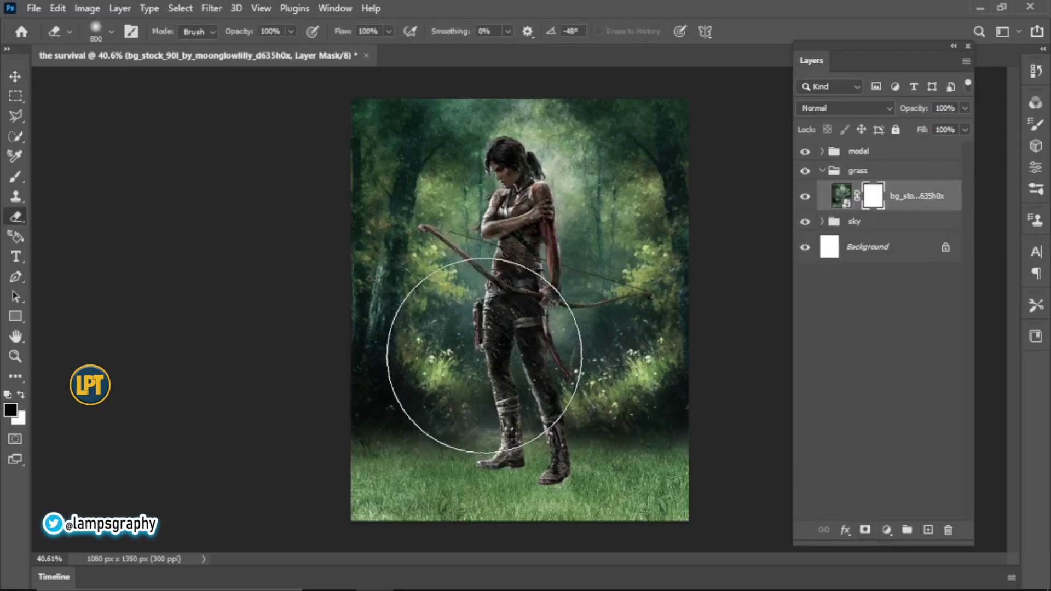
key("bracketright")
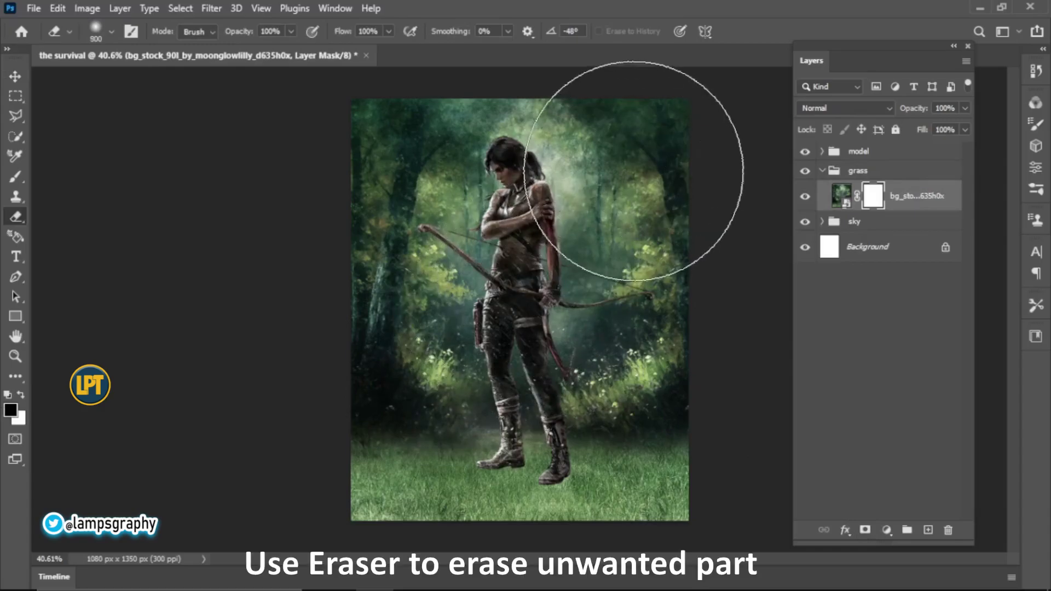
left_click(21, 395)
mouse_move(577, 175)
left_mouse_down()
mouse_move(622, 129)
mouse_move(511, 152)
mouse_move(410, 129)
mouse_move(545, 261)
mouse_move(438, 145)
mouse_move(622, 199)
mouse_move(422, 183)
mouse_move(610, 243)
mouse_move(504, 223)
mouse_move(540, 225)
left_mouse_up()
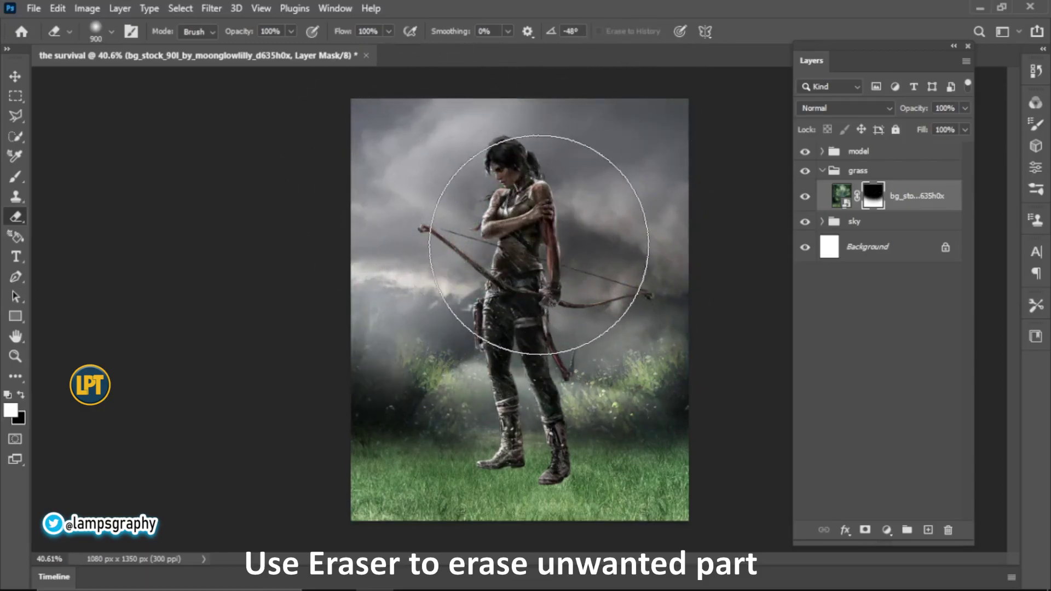
left_click(823, 171)
Step: Place the parkside_heath_03 gate image above the sky group, scaled to about 22% and positioned behind the figure on the grass horizon
left_click(866, 193)
left_click(411, 585)
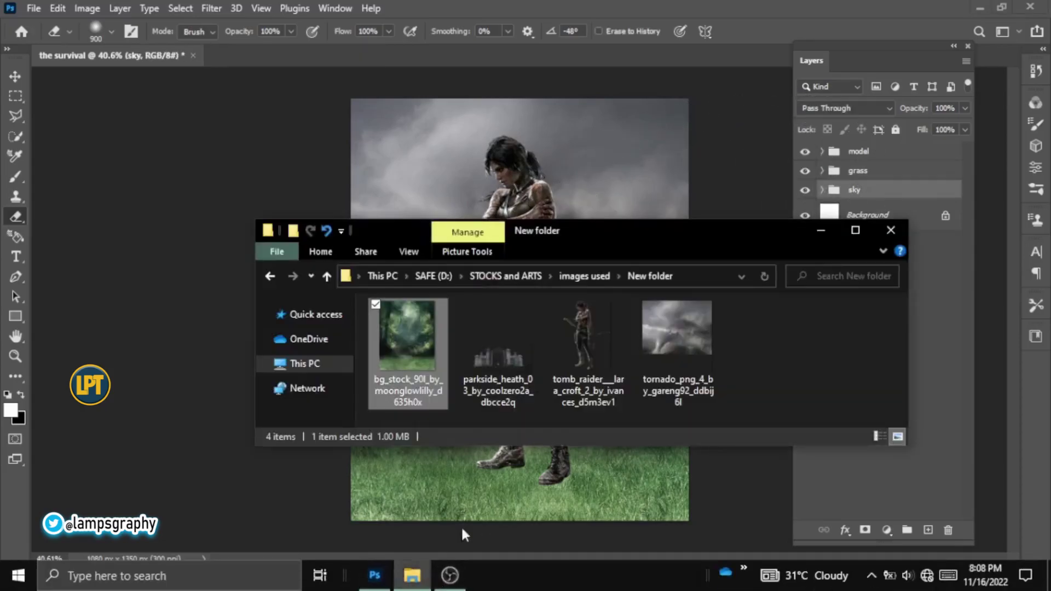
left_click_drag(518, 356, 514, 482)
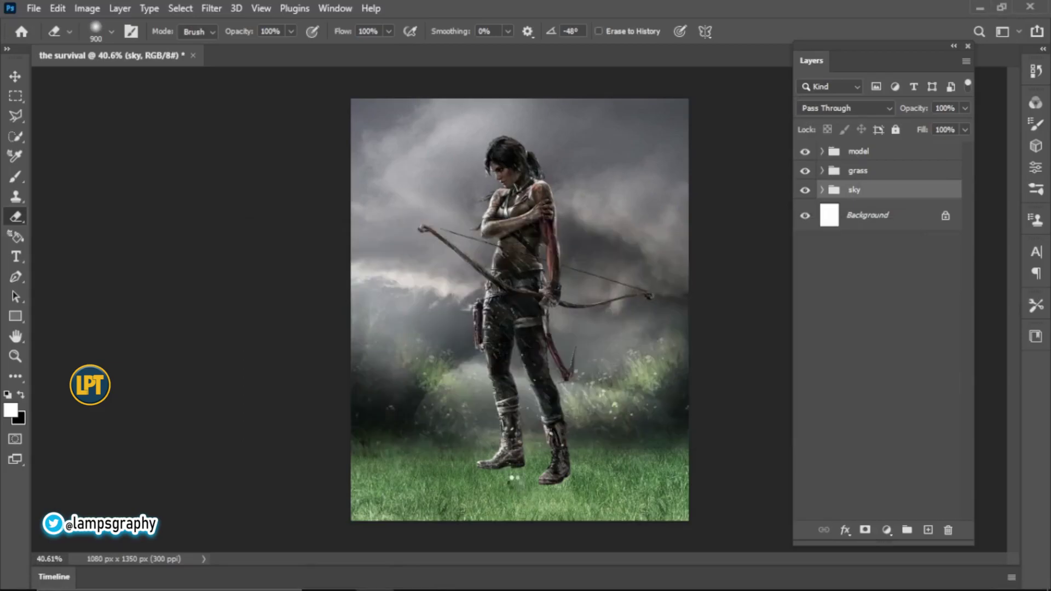
left_click_drag(528, 379, 519, 469)
left_click_drag(520, 241, 517, 216)
left_click_drag(590, 323, 582, 320)
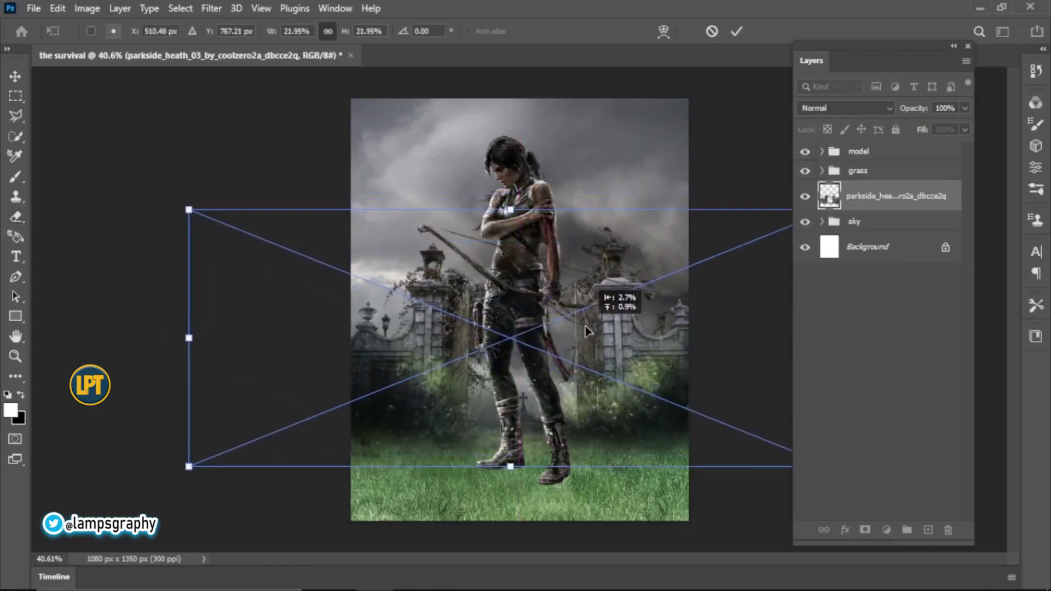
left_click(735, 36)
Step: Put the gate layer into a group named "back door"
key("e")
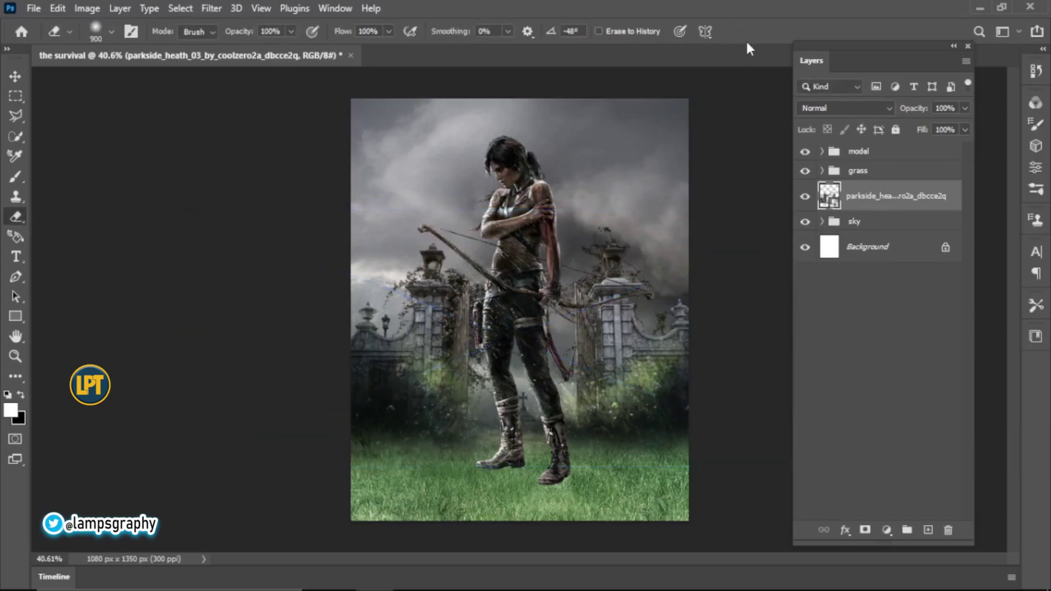
key("ctrl+g")
left_click(823, 190)
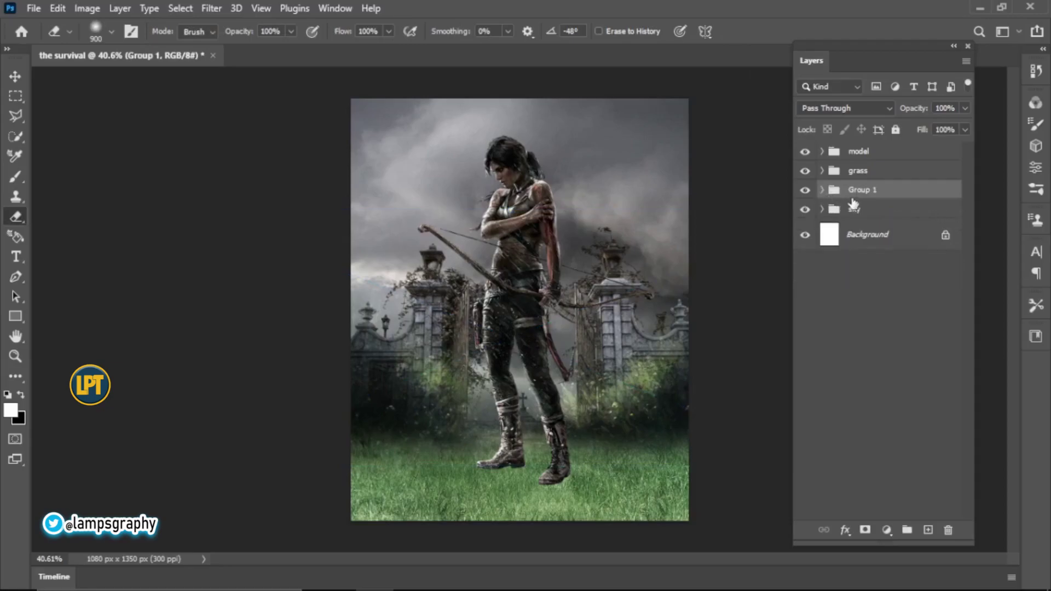
double_click(856, 192)
type("back door")
key("Return")
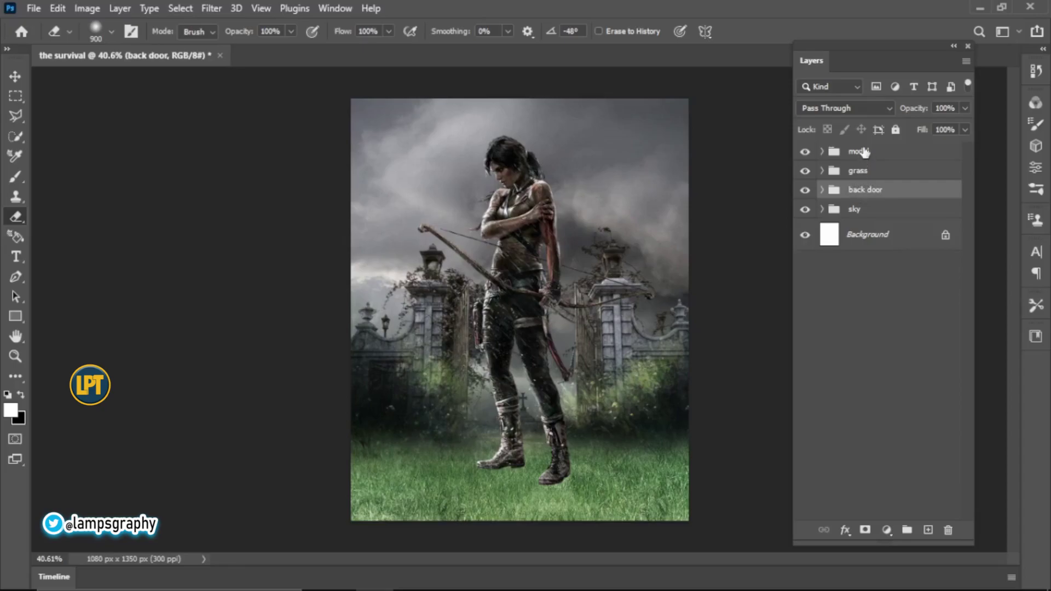
Step: Add a layer mask to the figure layer inside the model group
left_click(863, 152)
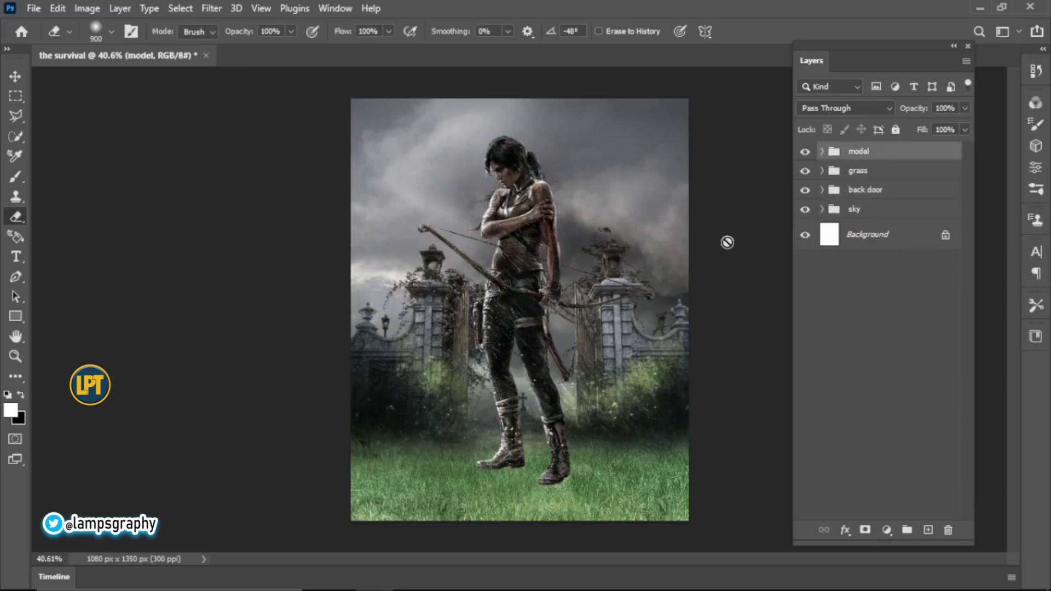
key("v")
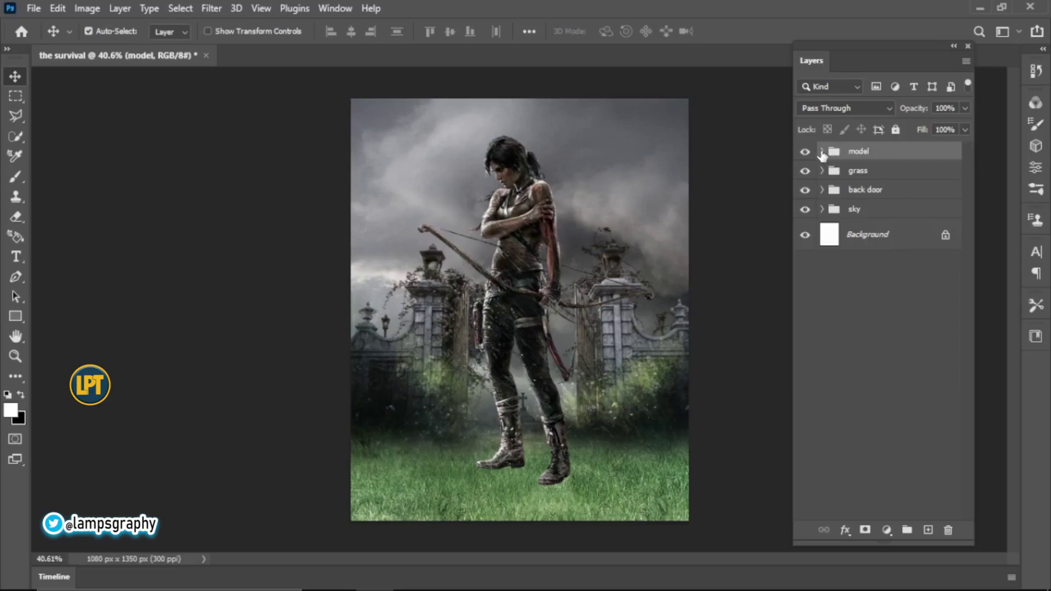
left_click(821, 151)
left_click(875, 178)
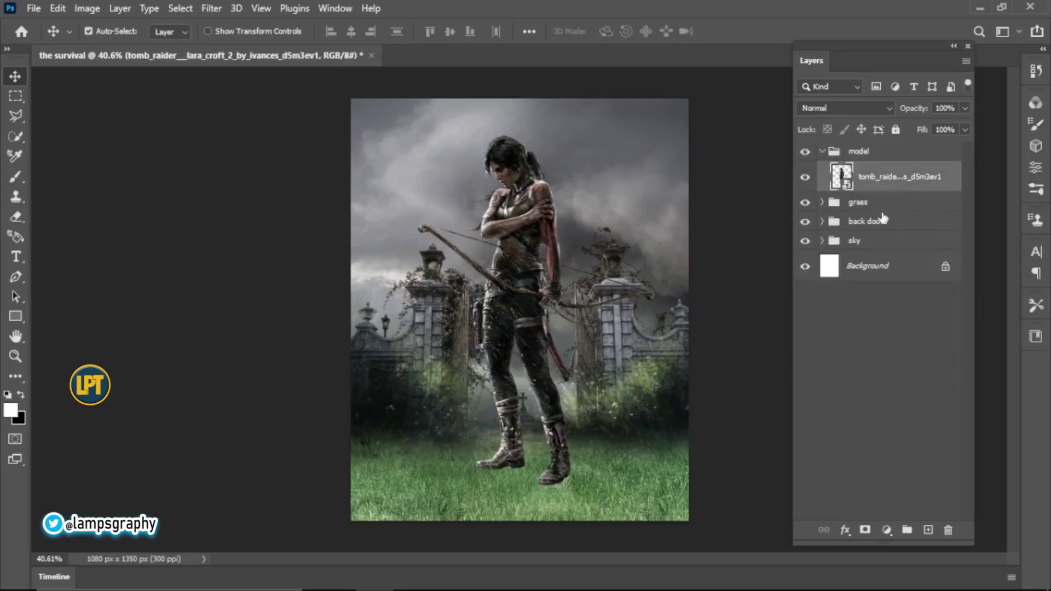
left_click(865, 529)
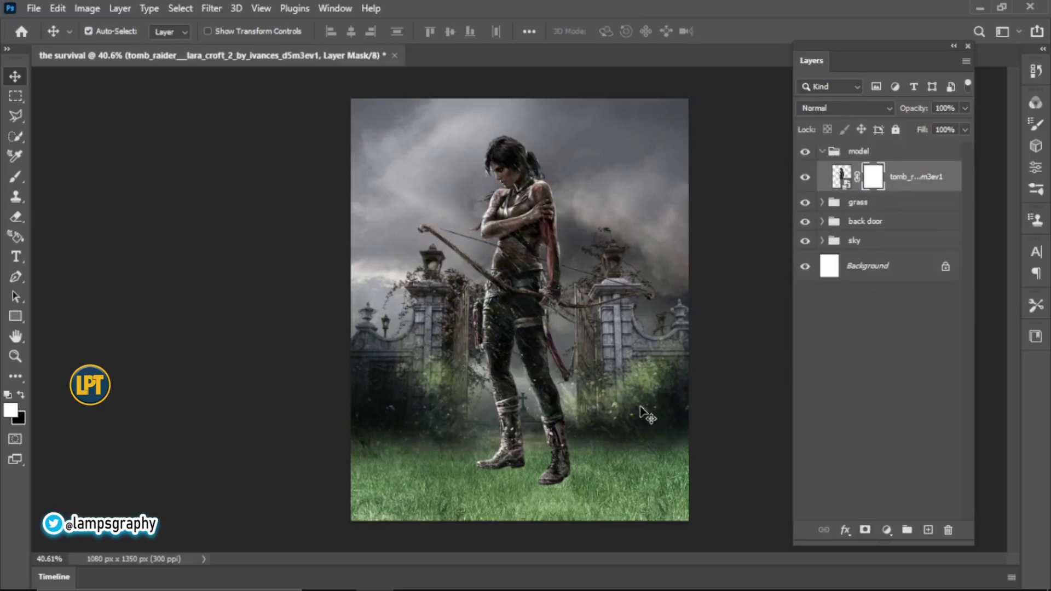
Step: Erase the lower edges of both boots on the figure's mask with a small Eraser between 25 and 50 px, blending them into the grass
key("e")
left_click(15, 355)
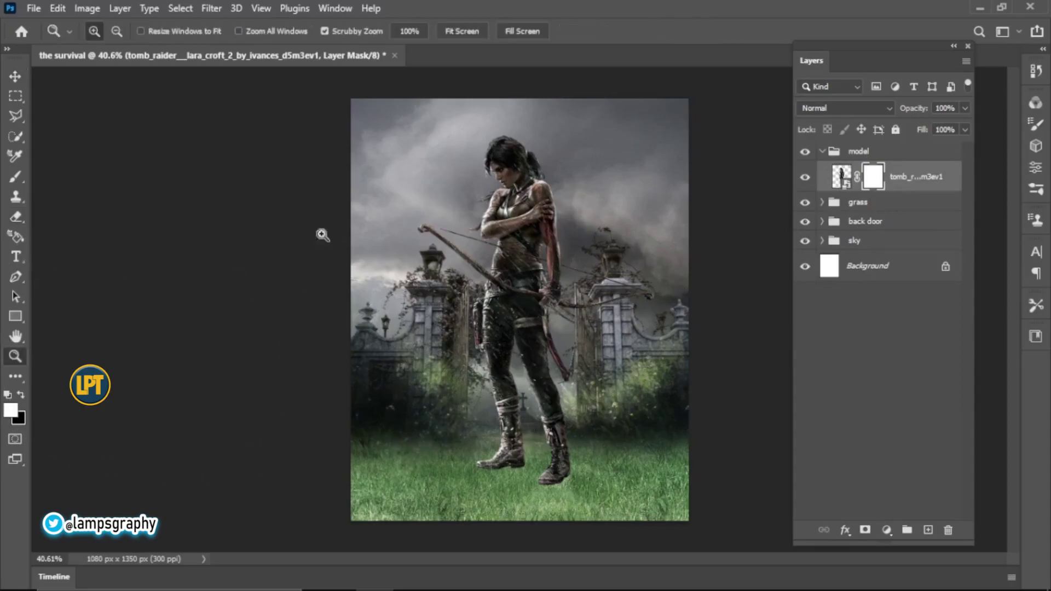
left_click(484, 30)
left_click_drag(541, 498, 557, 364)
key("e")
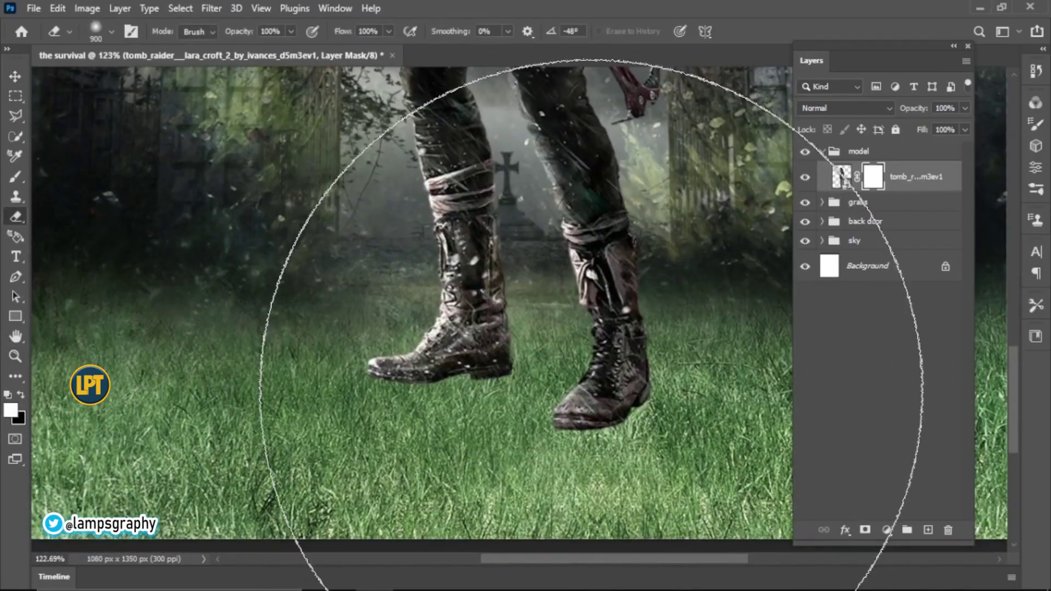
key("bracketleft")
key("bracketleft")
key("bracketleft")
key("bracketleft")
key("bracketleft")
key("bracketleft")
key("bracketleft")
key("bracketleft")
key("bracketleft")
key("bracketleft")
key("bracketleft")
key("bracketleft")
key("bracketleft")
key("bracketleft")
key("bracketleft")
key("bracketleft")
key("bracketleft")
key("bracketleft")
key("bracketleft")
key("bracketleft")
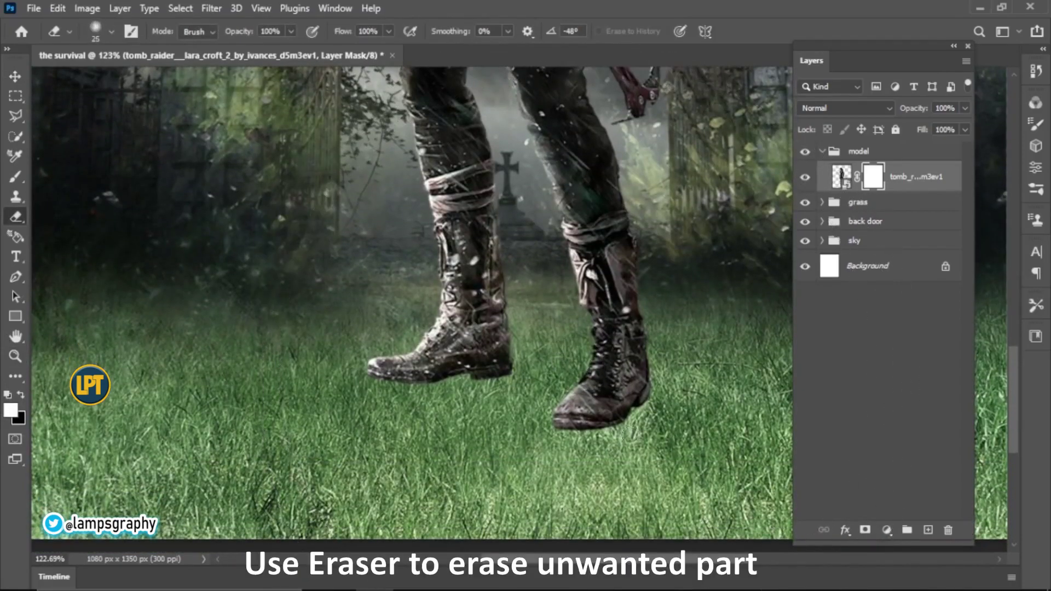
key("bracketright")
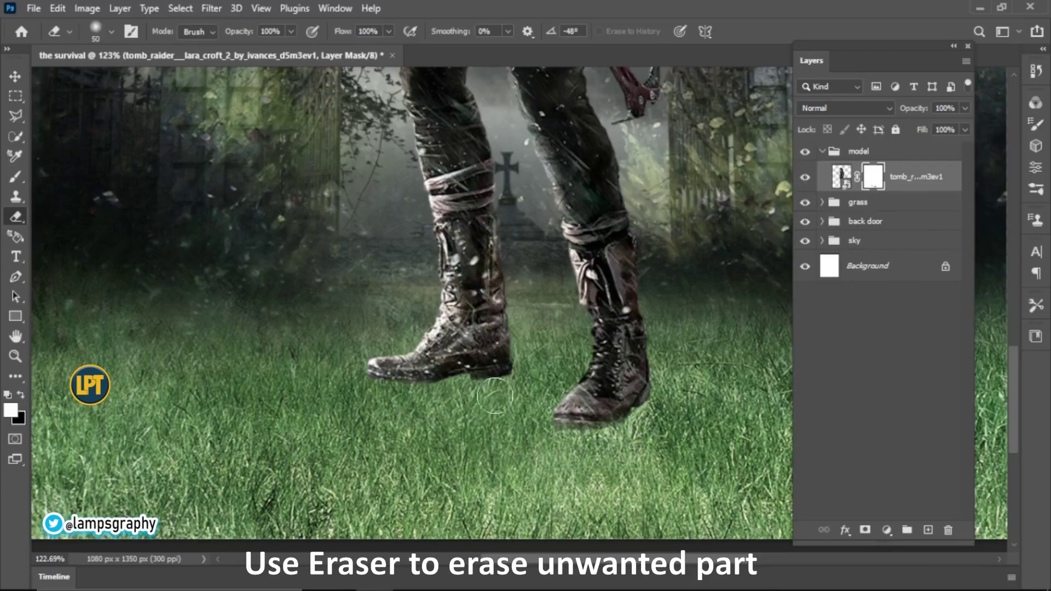
key("bracketleft")
key("bracketleft")
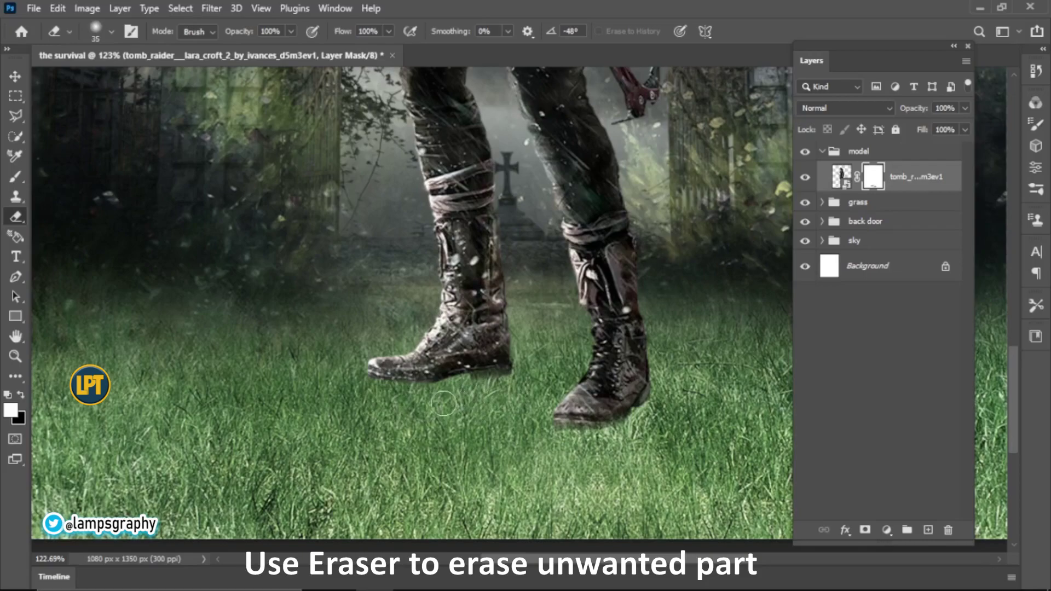
Step: Save the composition as the survival.psd
key("ctrl+s")
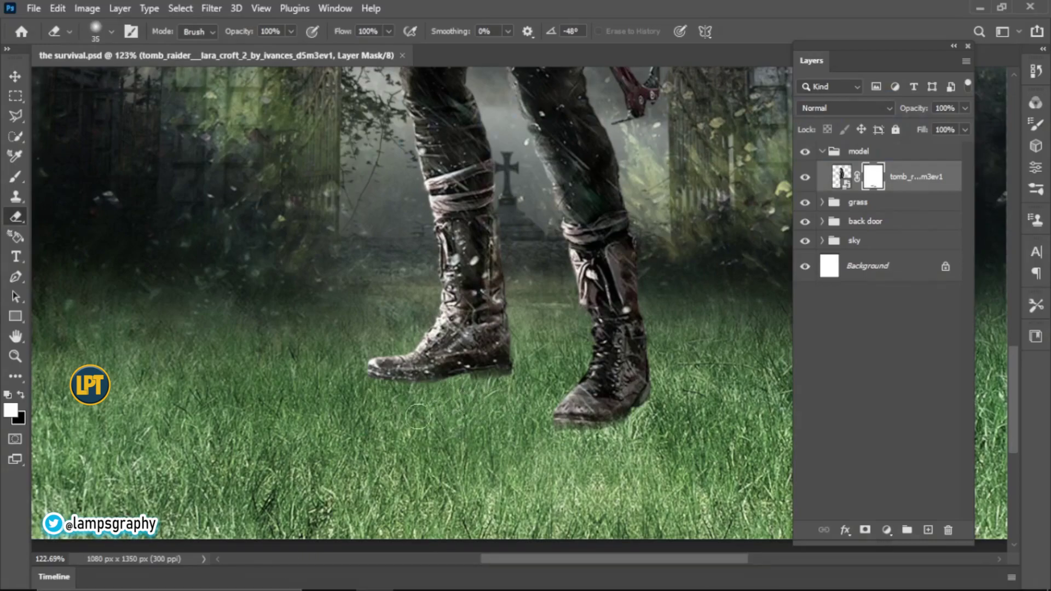
left_click(15, 356)
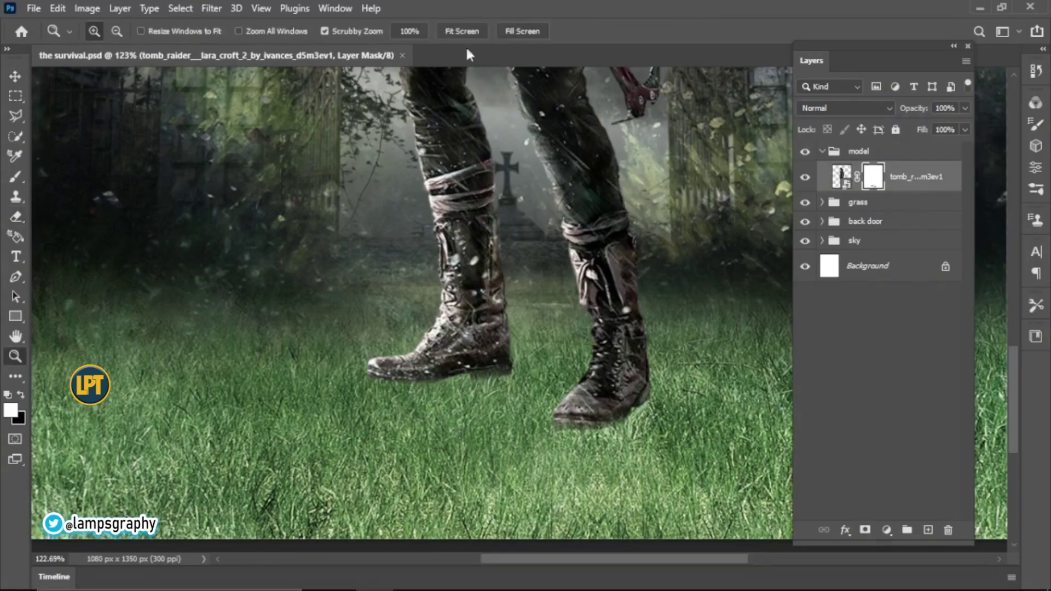
left_click(461, 31)
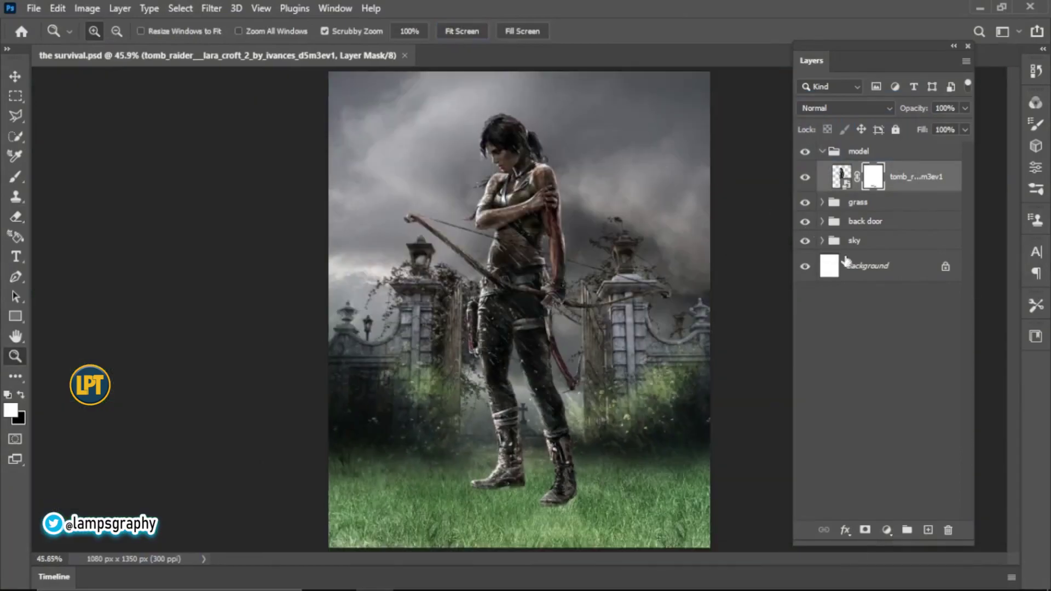
Step: Collapse the model group and convert the masked grass layer inside the grass group to a smart object
left_click(823, 153)
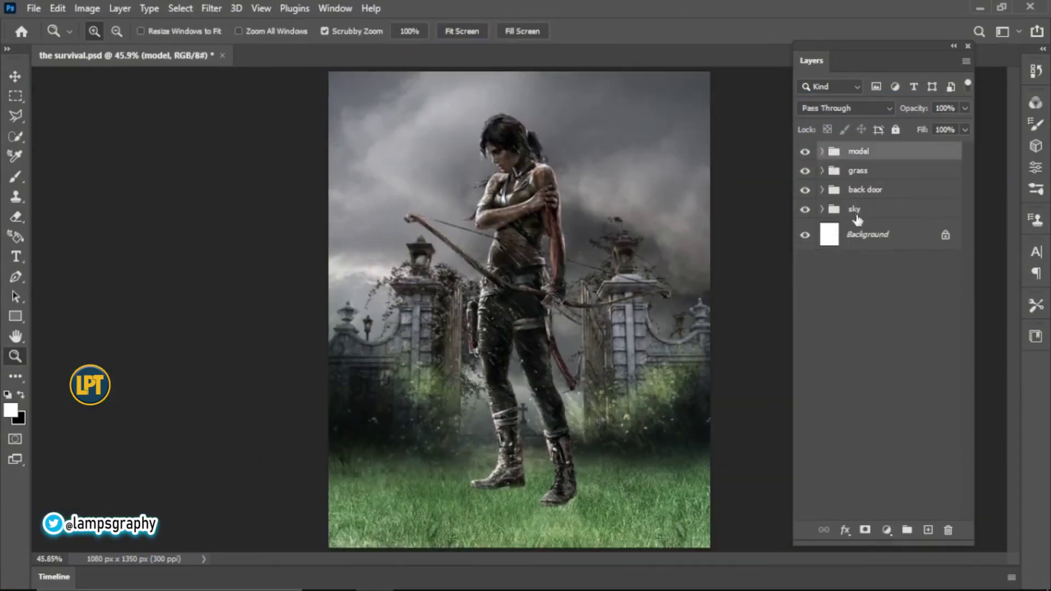
left_click(864, 173)
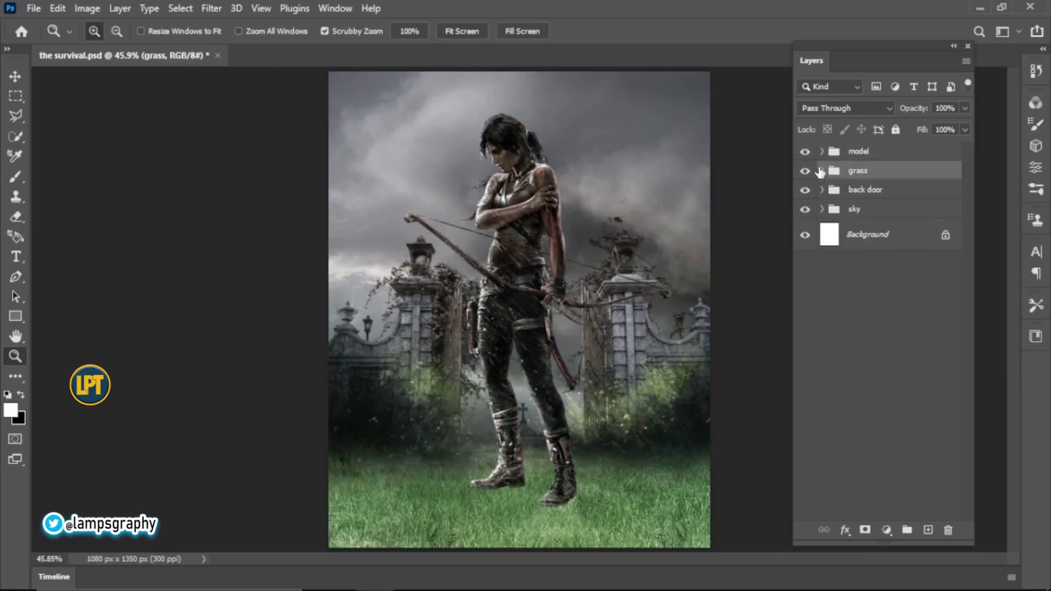
left_click(822, 171)
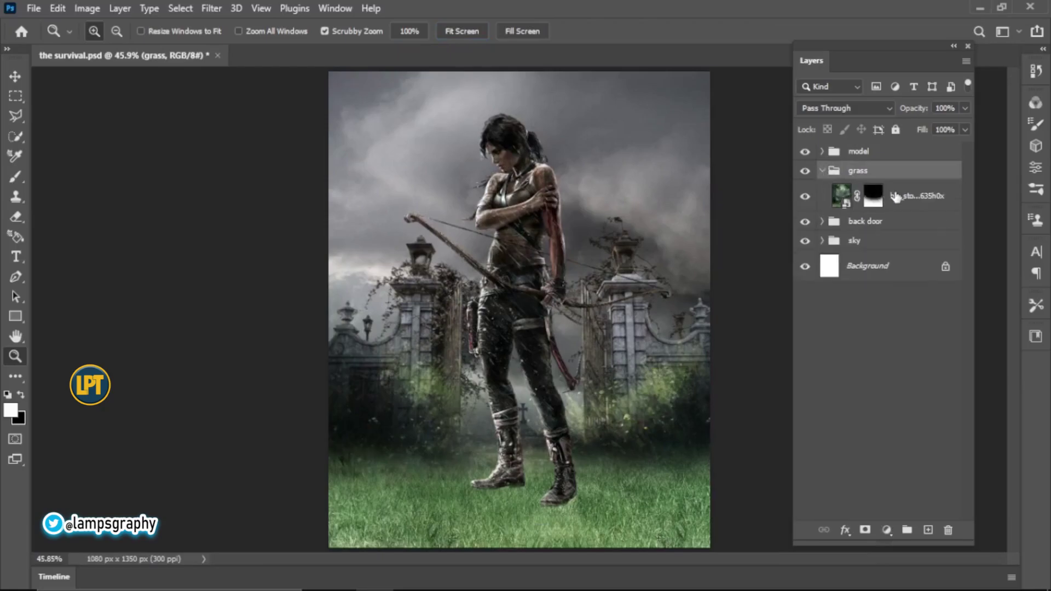
left_click(848, 198)
right_click(891, 201)
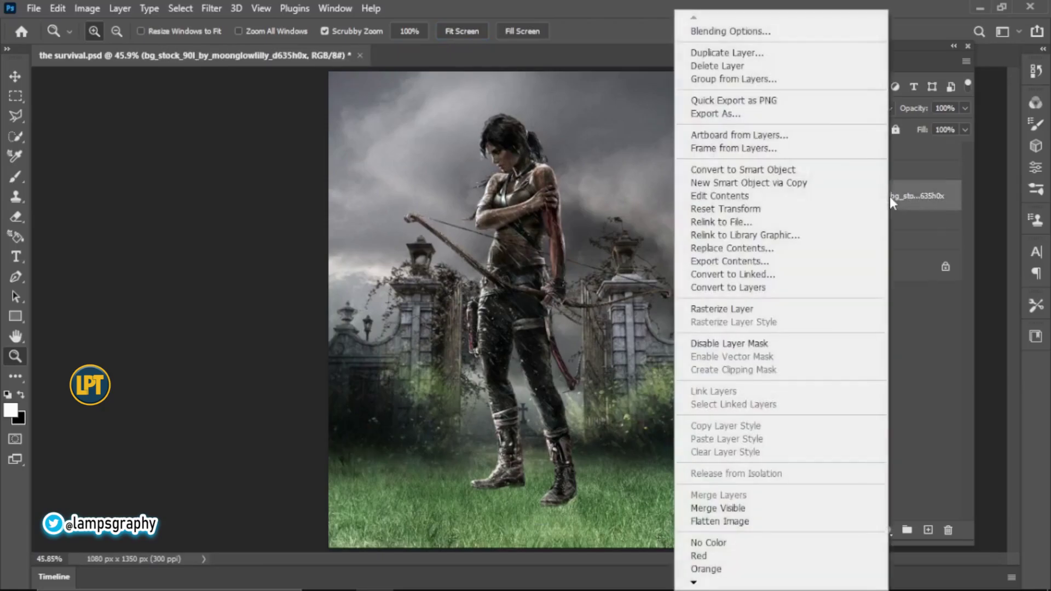
left_click(726, 171)
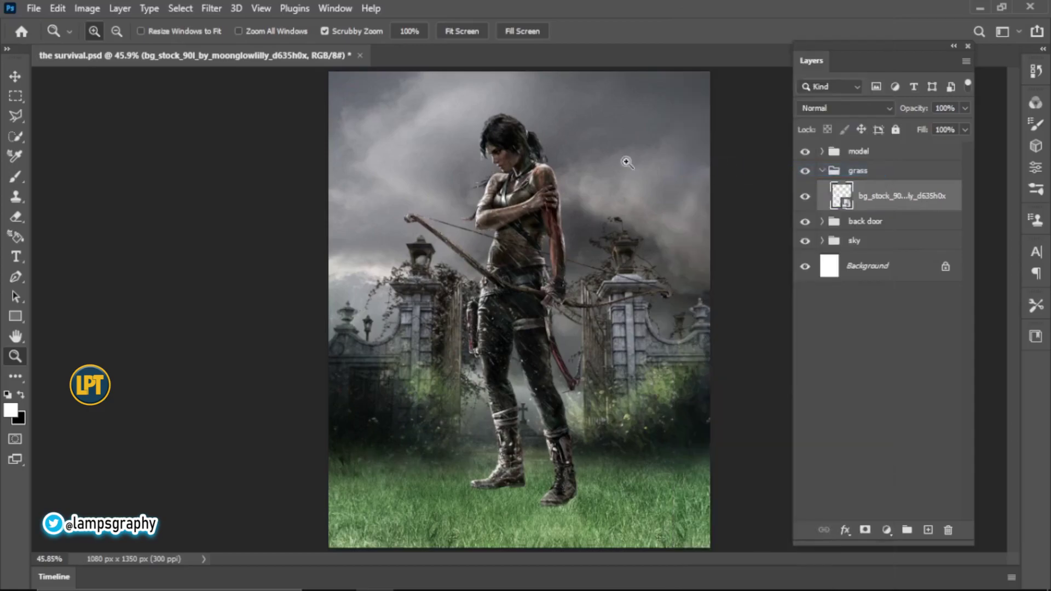
Step: Apply a Gaussian Blur with a 1.1 px radius to the grass smart object and collapse its group
left_click(212, 8)
mouse_move(375, 204)
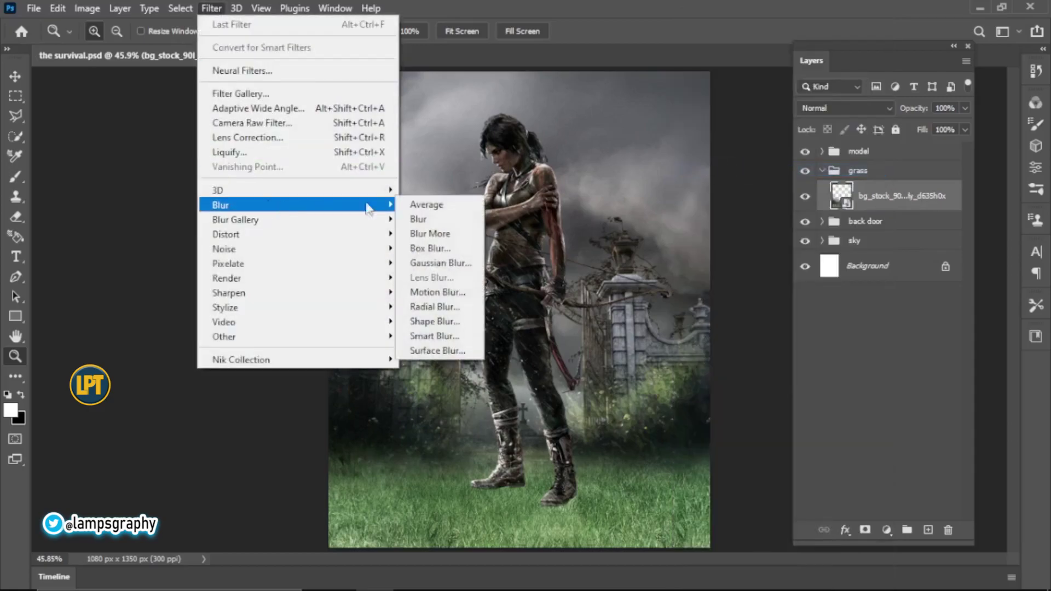
left_click(446, 265)
left_click_drag(693, 443, 667, 447)
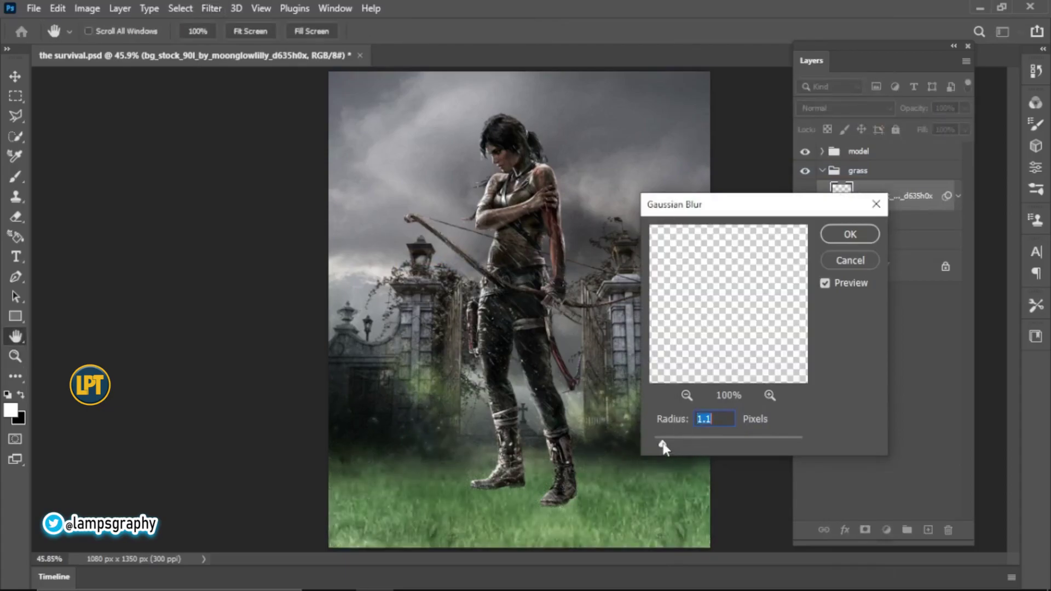
left_click(850, 234)
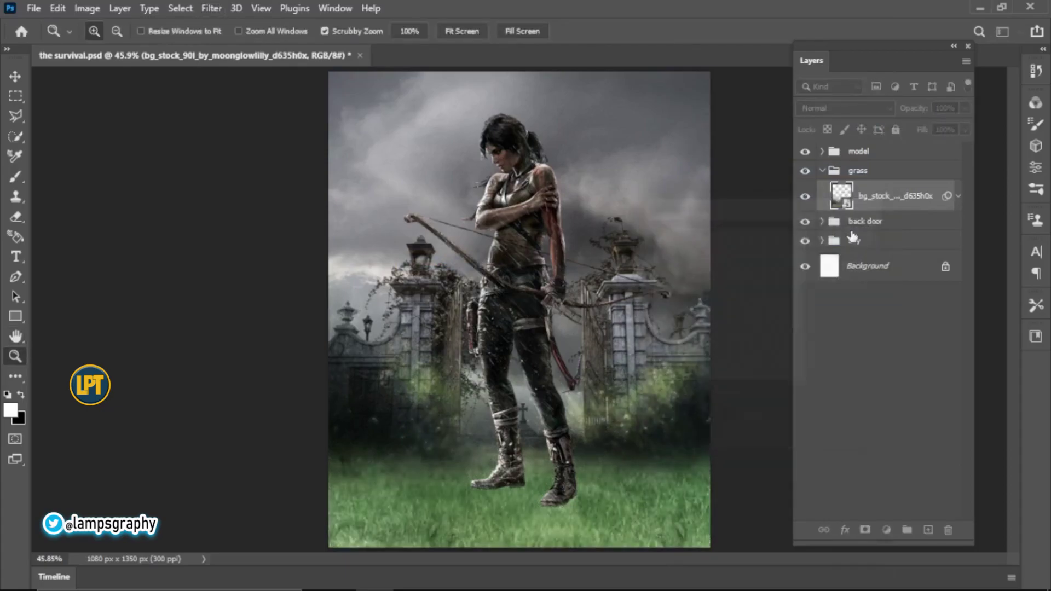
left_click(823, 172)
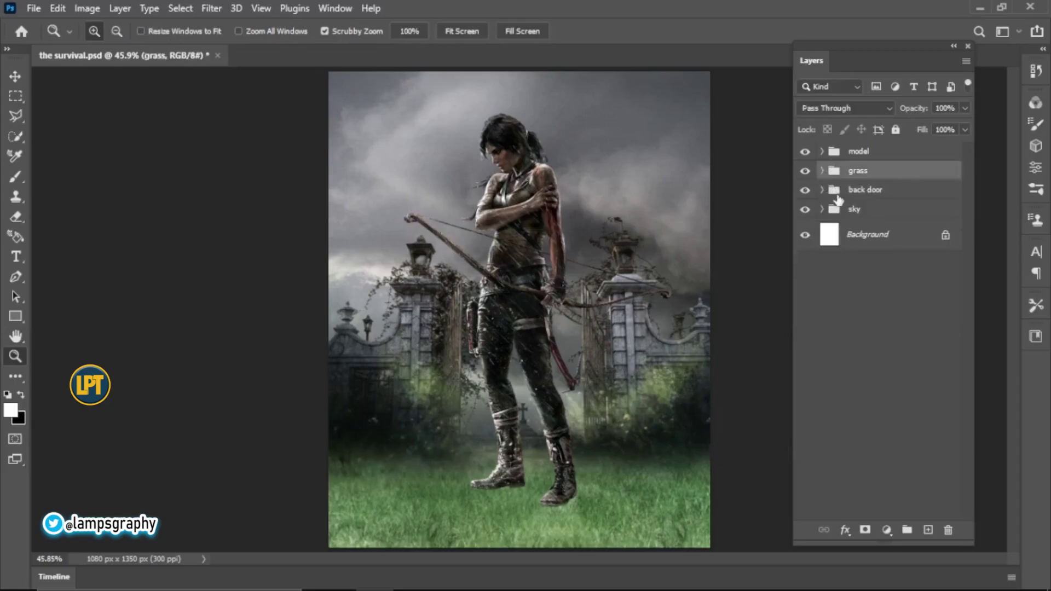
Step: Apply a Gaussian Blur with a 1.2 px radius to the gate layer in the back door group, then collapse the group
left_click(846, 191)
left_click(821, 191)
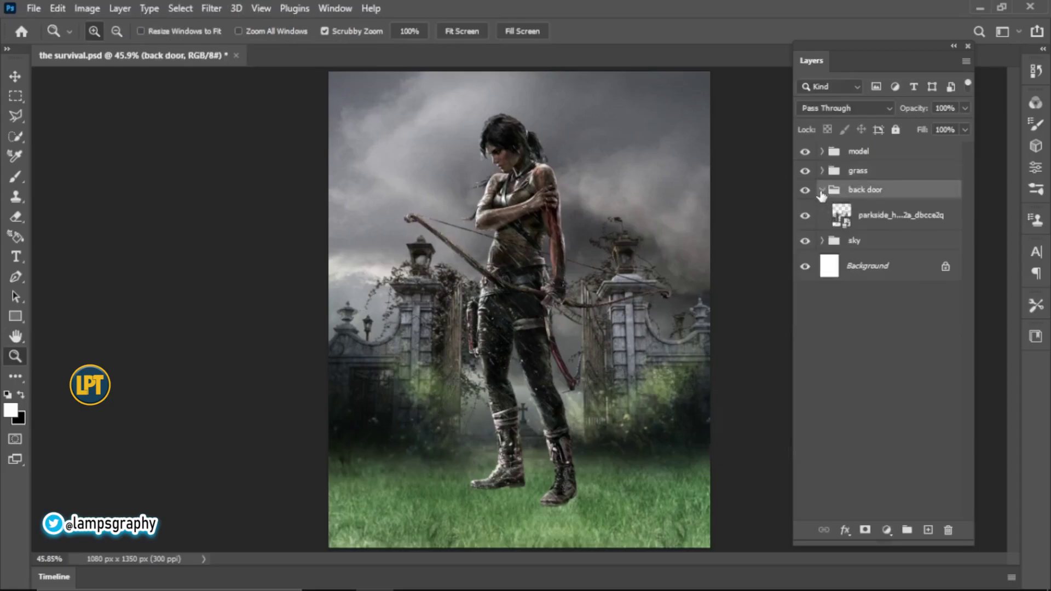
left_click(846, 218)
left_click(212, 8)
left_click(219, 20)
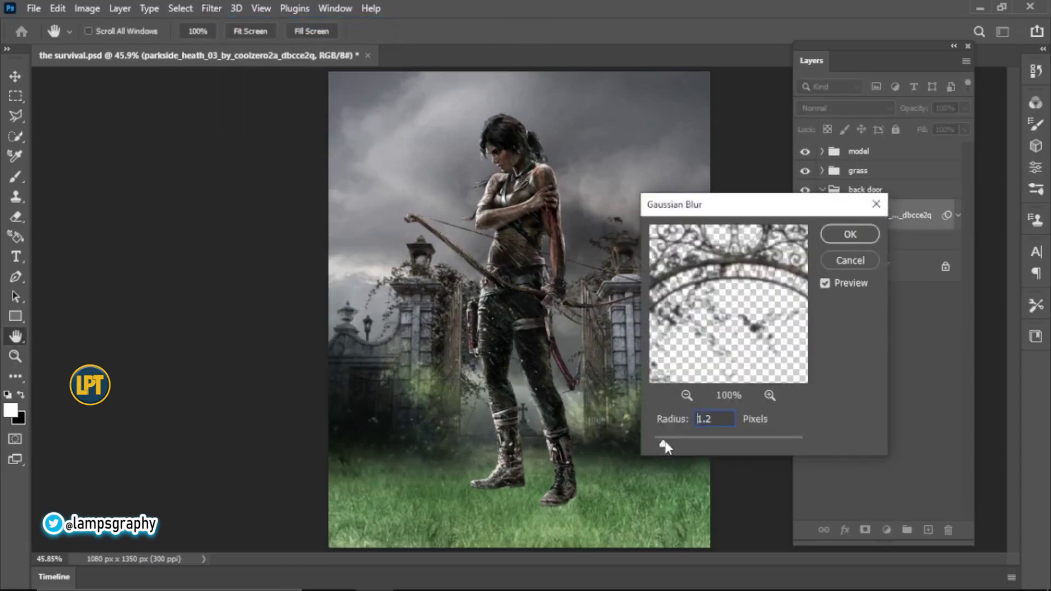
left_click(842, 239)
left_click(822, 190)
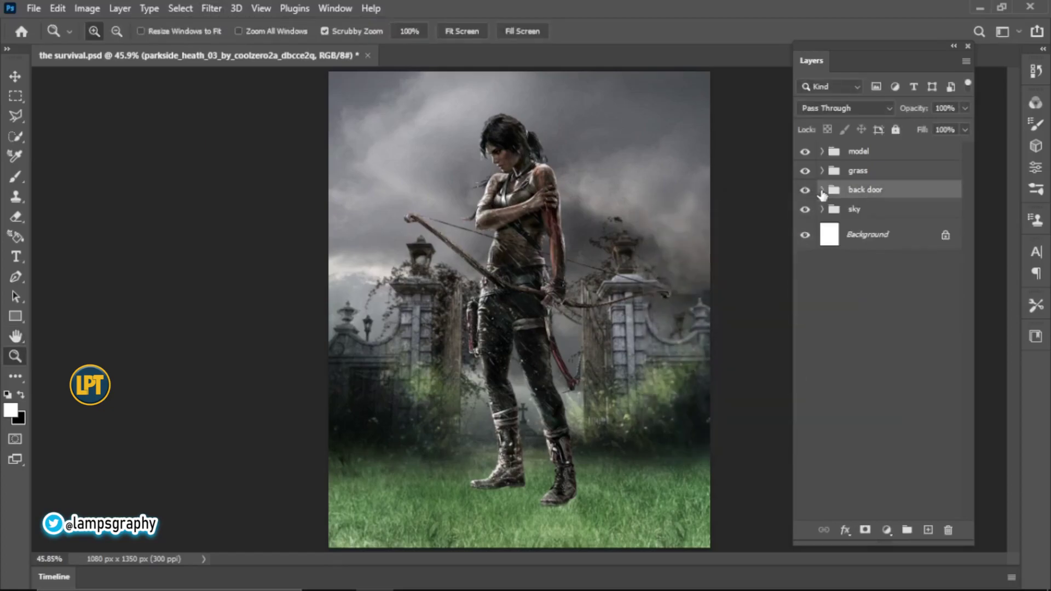
Step: Apply a Gaussian Blur with a 4.3 px radius to the tornado layer in the sky group, then collapse the group
left_click(821, 210)
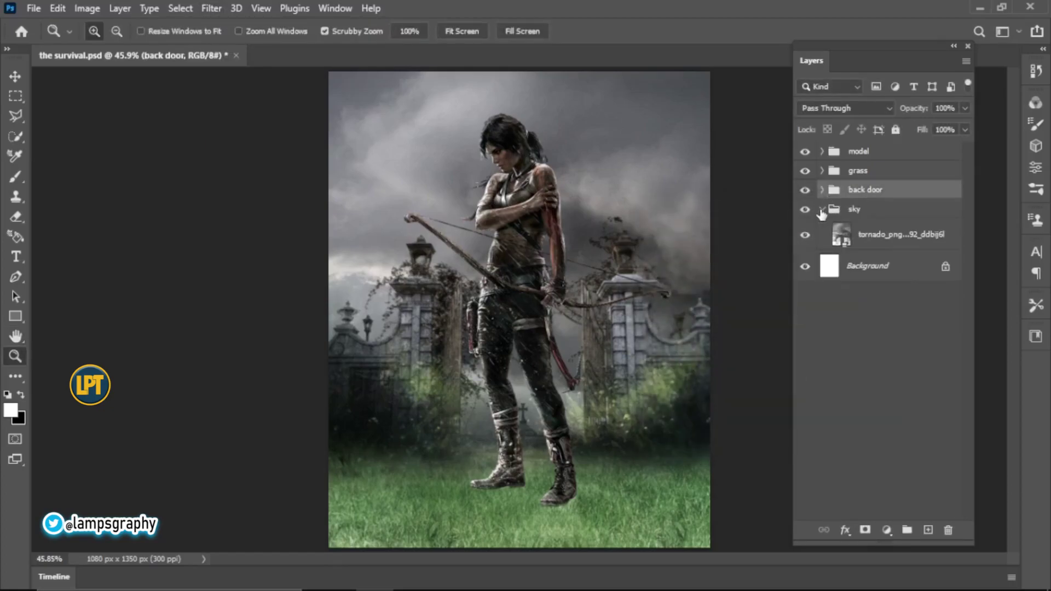
left_click(863, 239)
left_click(211, 8)
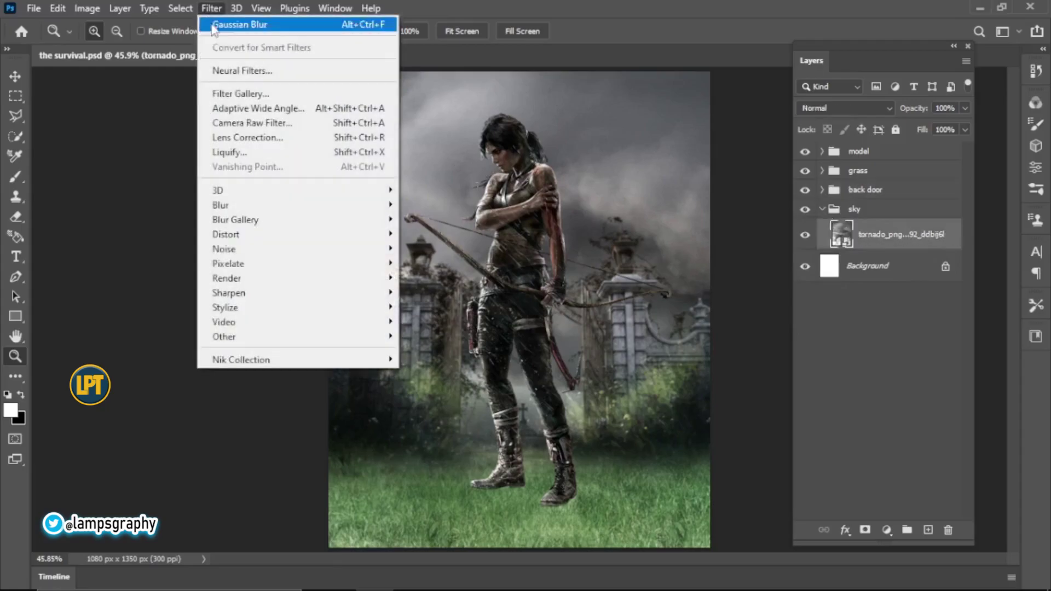
left_click(239, 24)
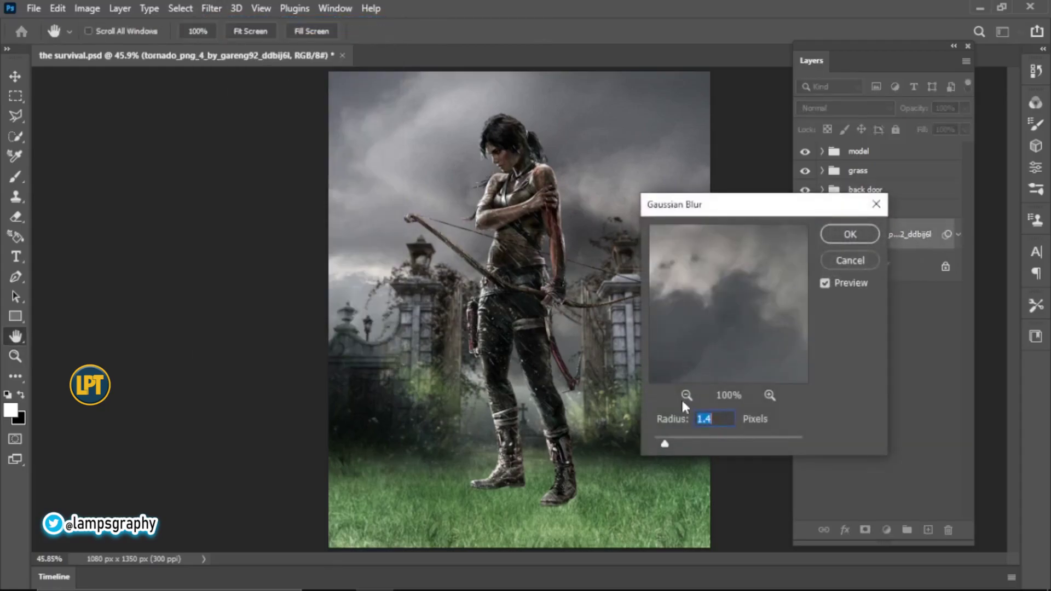
left_click(691, 443)
left_click_drag(692, 446, 690, 449)
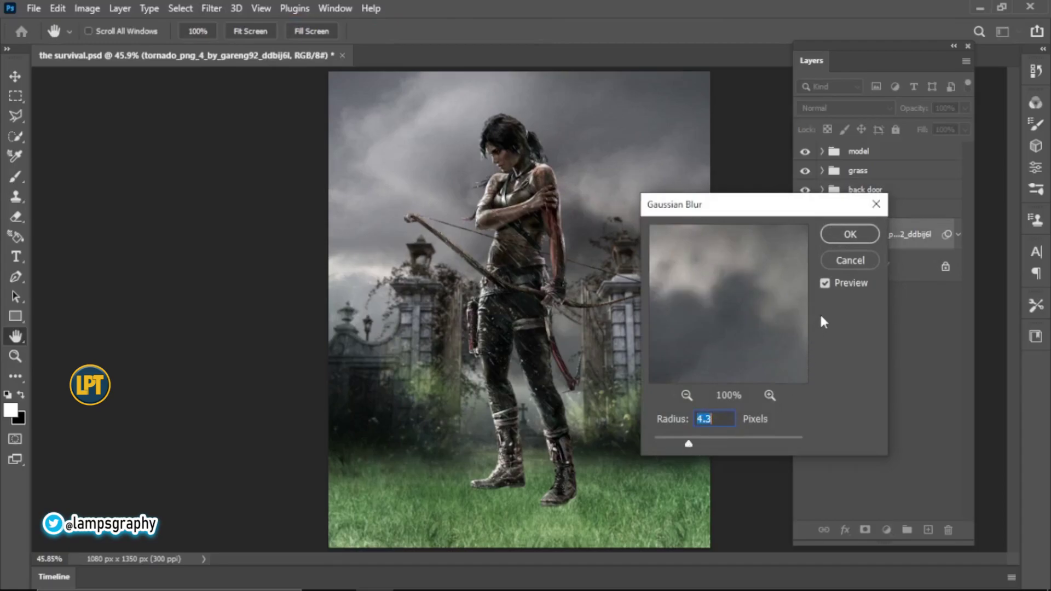
left_click(848, 236)
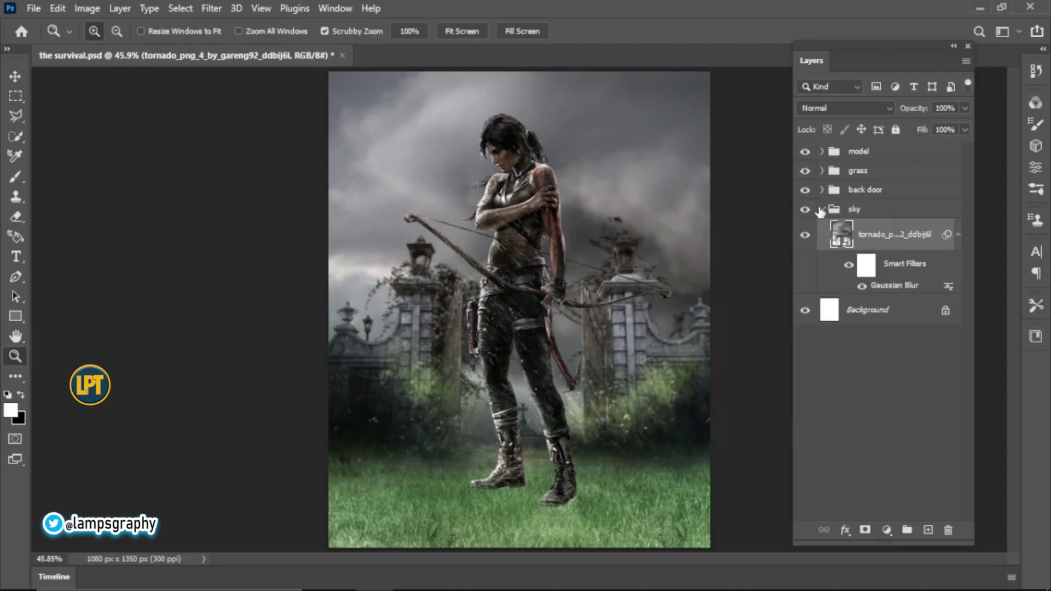
left_click(821, 209)
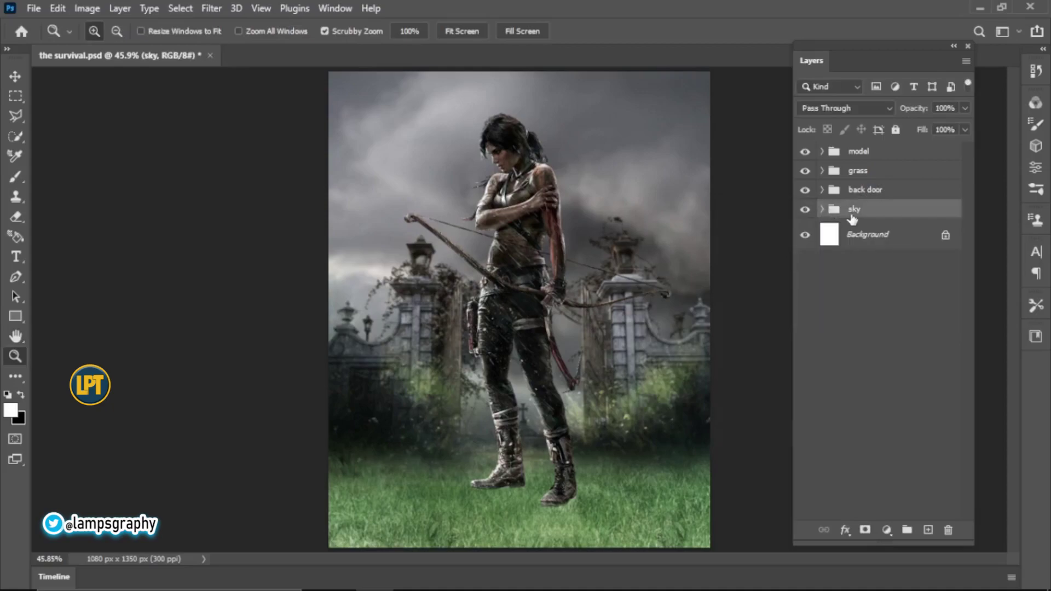
Step: Add a Color Lookup adjustment layer above the model group using the EdgyAmber.3DL 3DLUT file
left_click(866, 153)
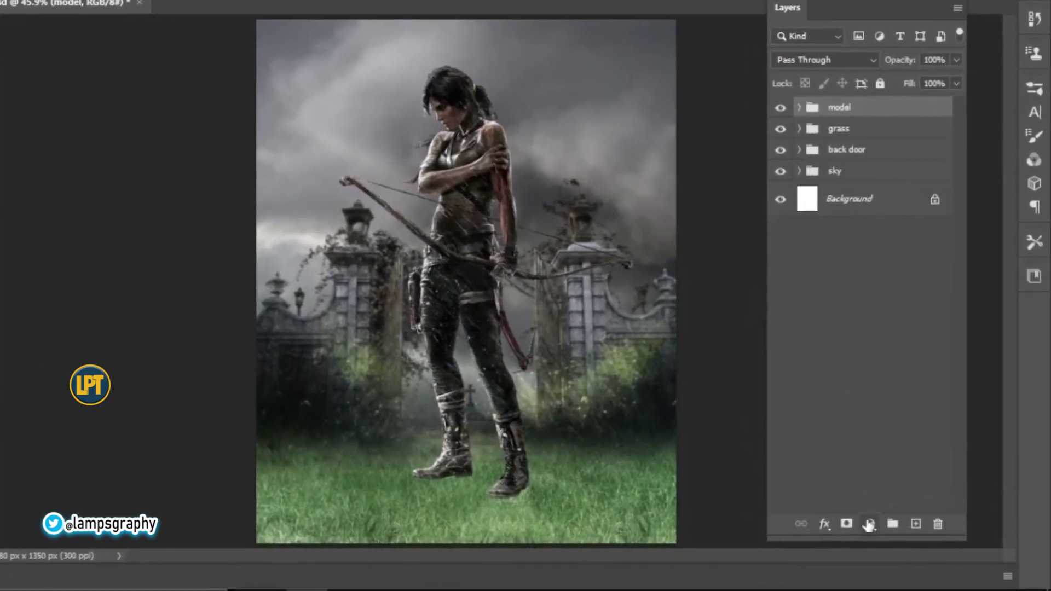
left_click(884, 529)
left_click(909, 439)
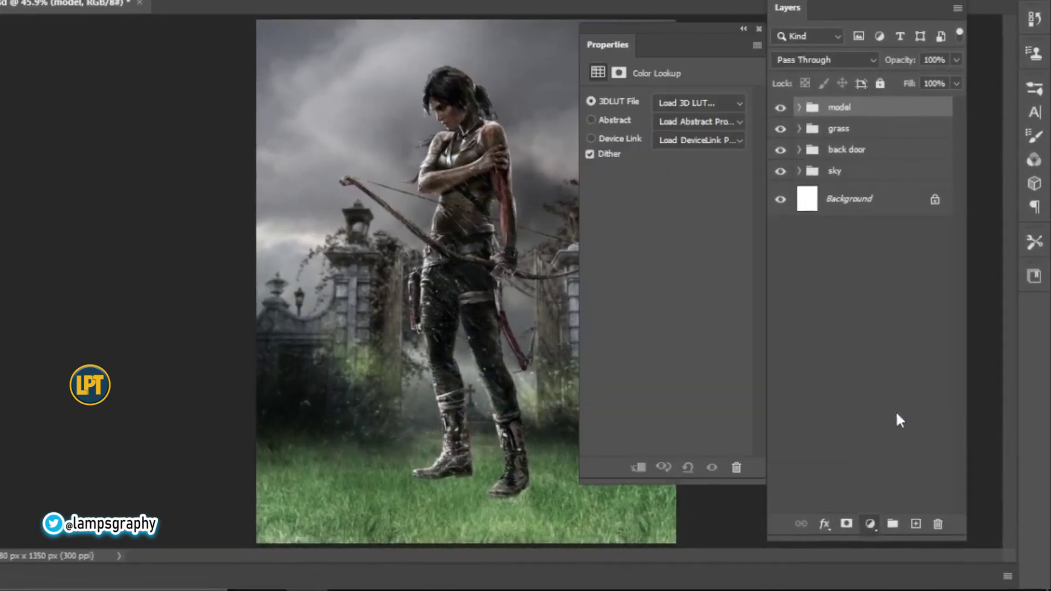
left_click(716, 107)
left_click(705, 108)
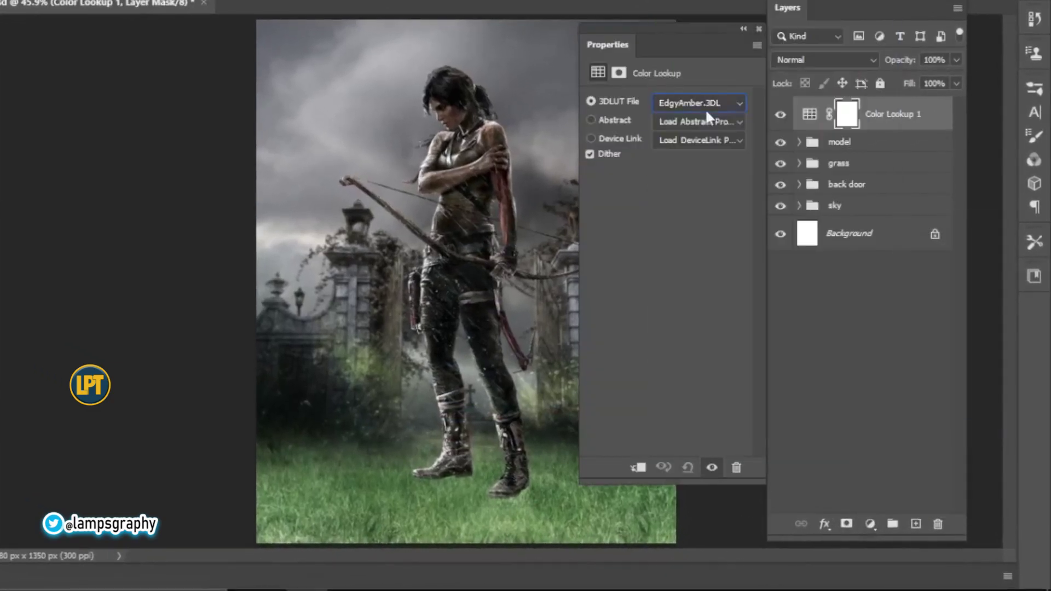
Step: Set the EdgyAmber Color Lookup layer to Linear Burn blending at 74% opacity
left_click(834, 59)
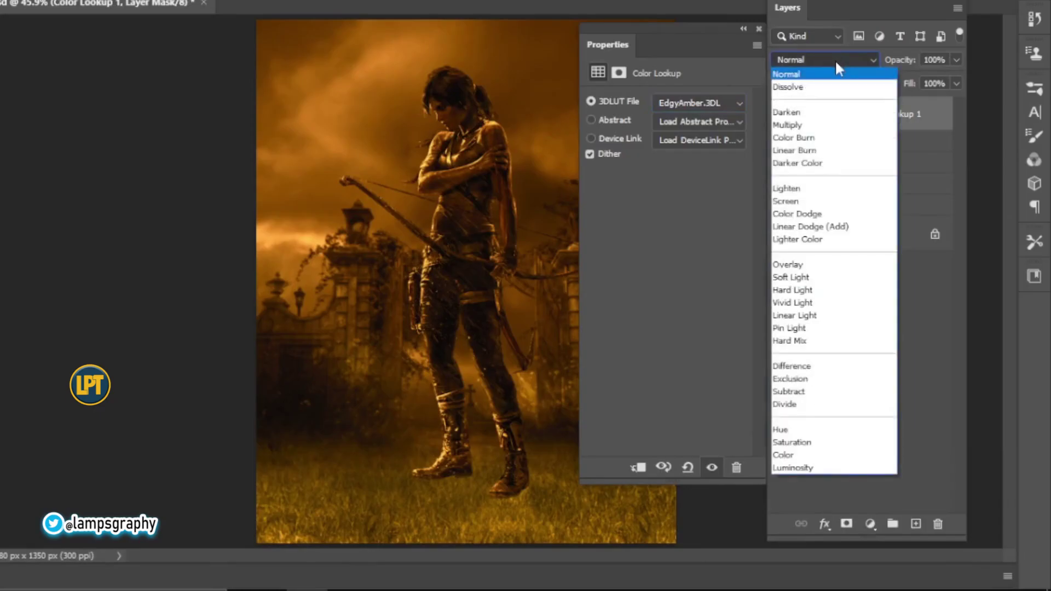
left_click(815, 151)
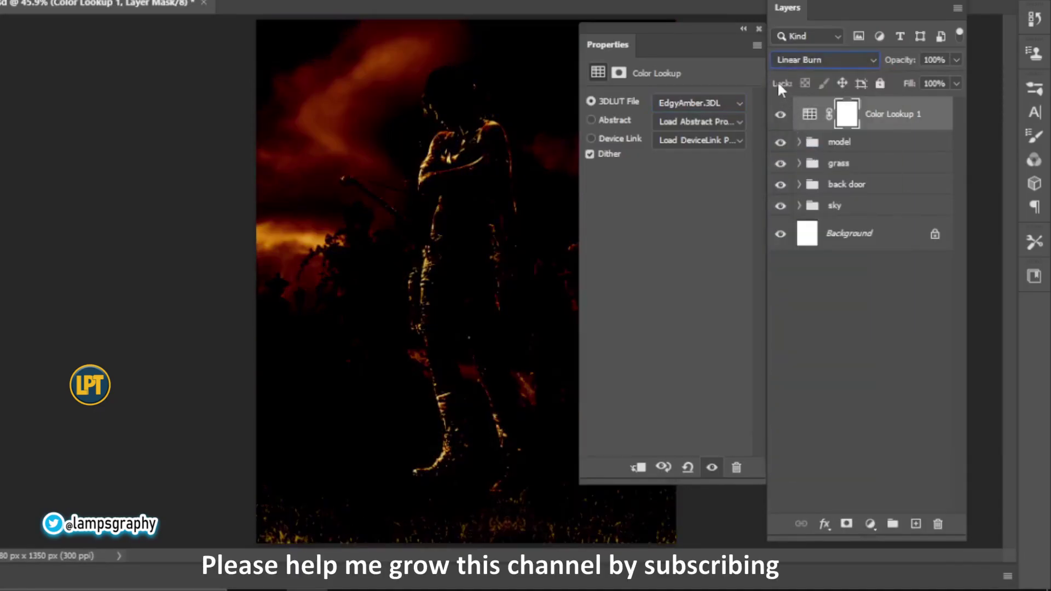
left_click(758, 28)
left_click(932, 59)
type("74")
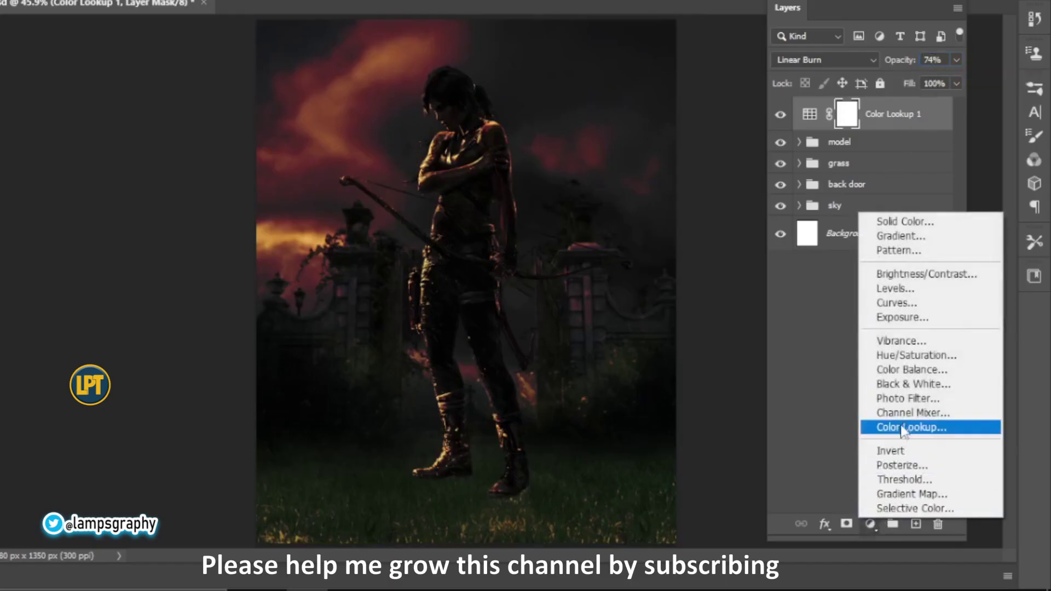
Step: Add a second Color Lookup layer using Soft_Warming.look and a third Color Lookup layer above it
left_click(903, 426)
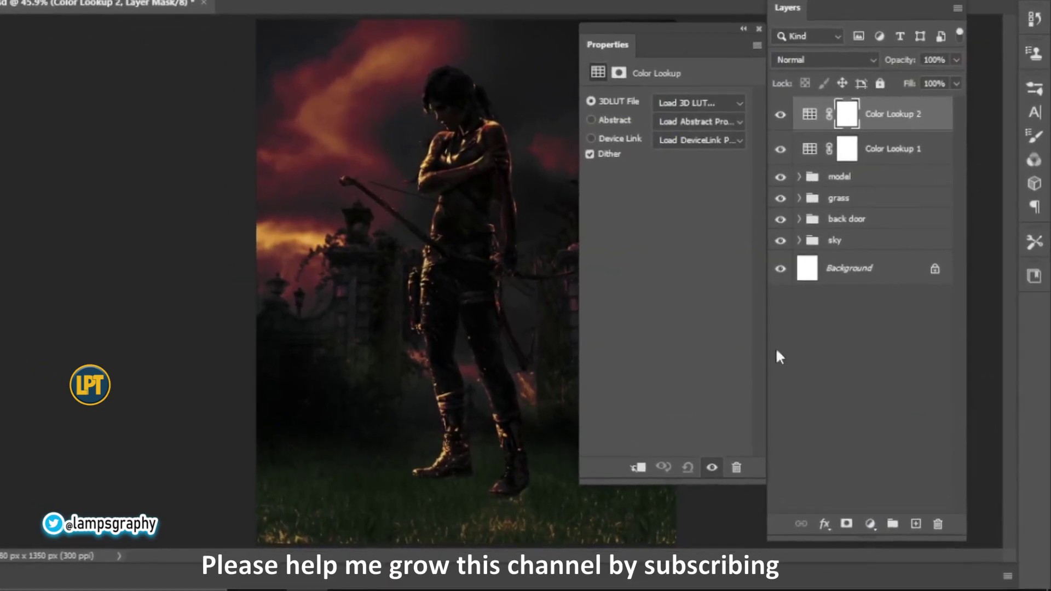
left_click(661, 102)
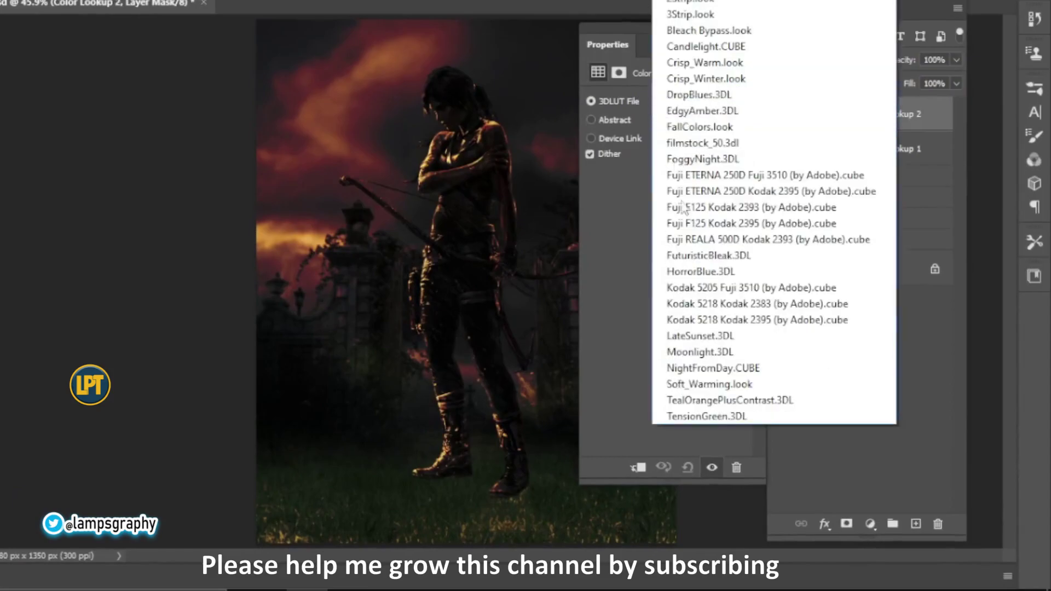
left_click(701, 384)
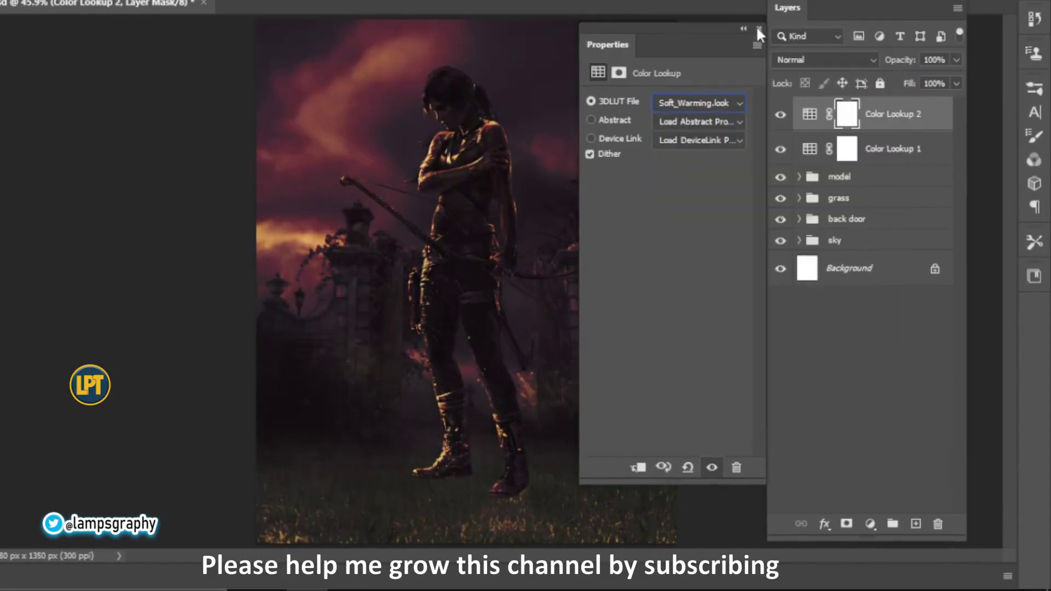
left_click(758, 28)
left_click(870, 523)
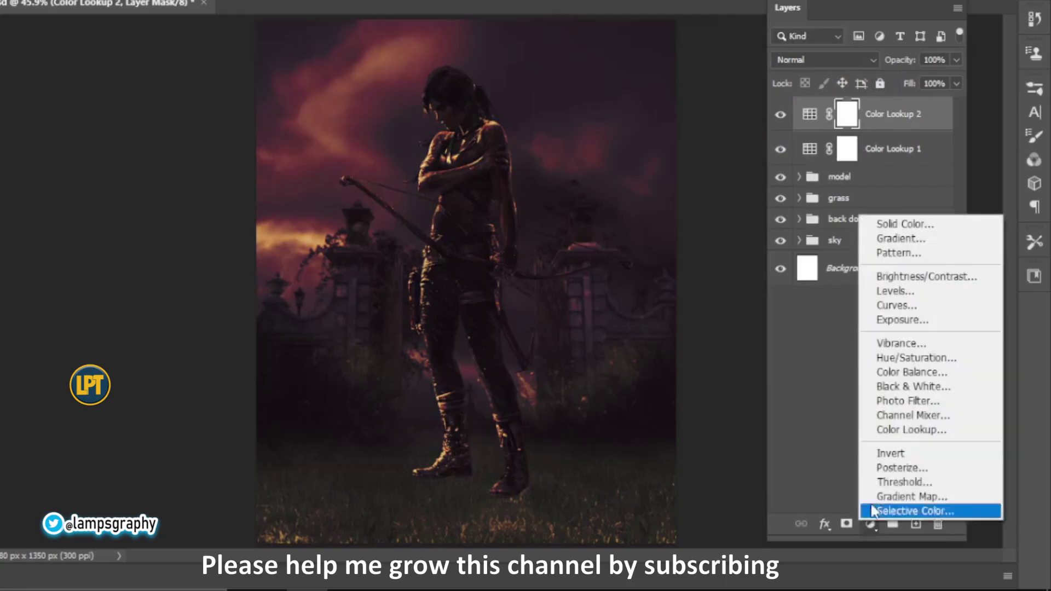
left_click(900, 428)
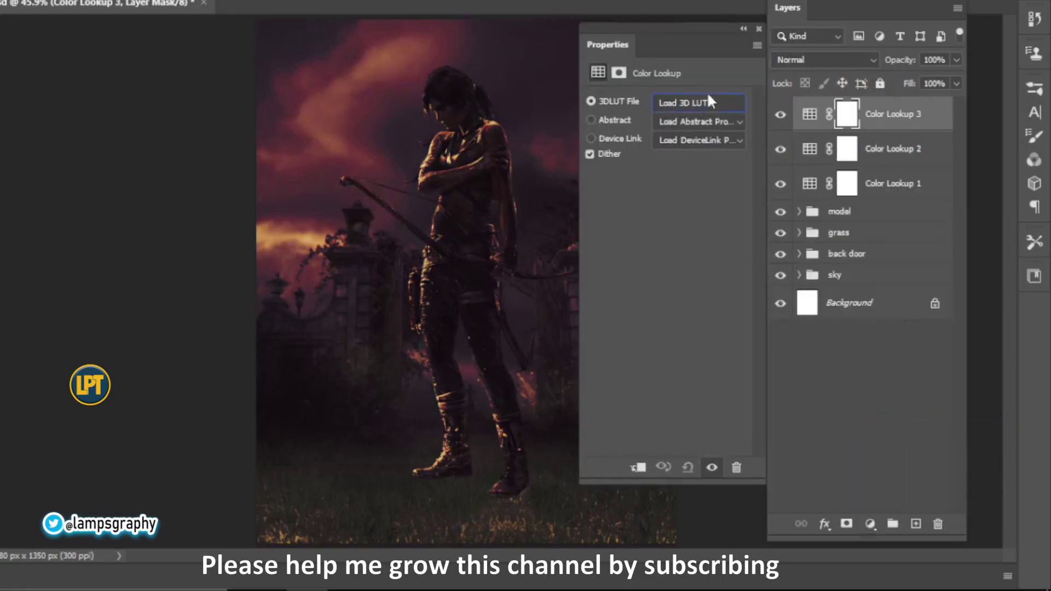
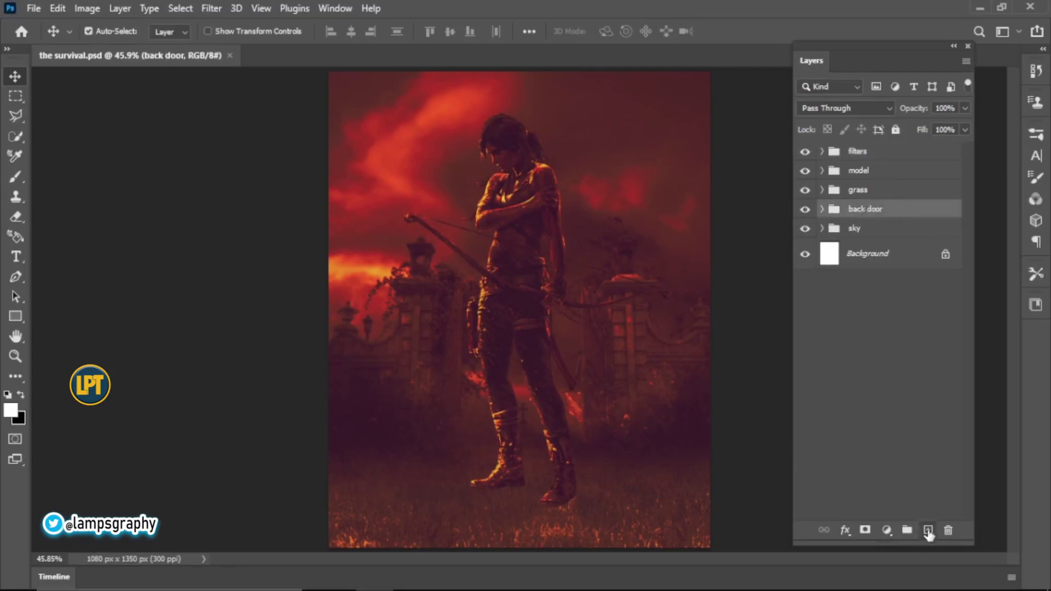
Step: Create a new layer named "light" directly above the back door group
left_click(929, 531)
double_click(857, 216)
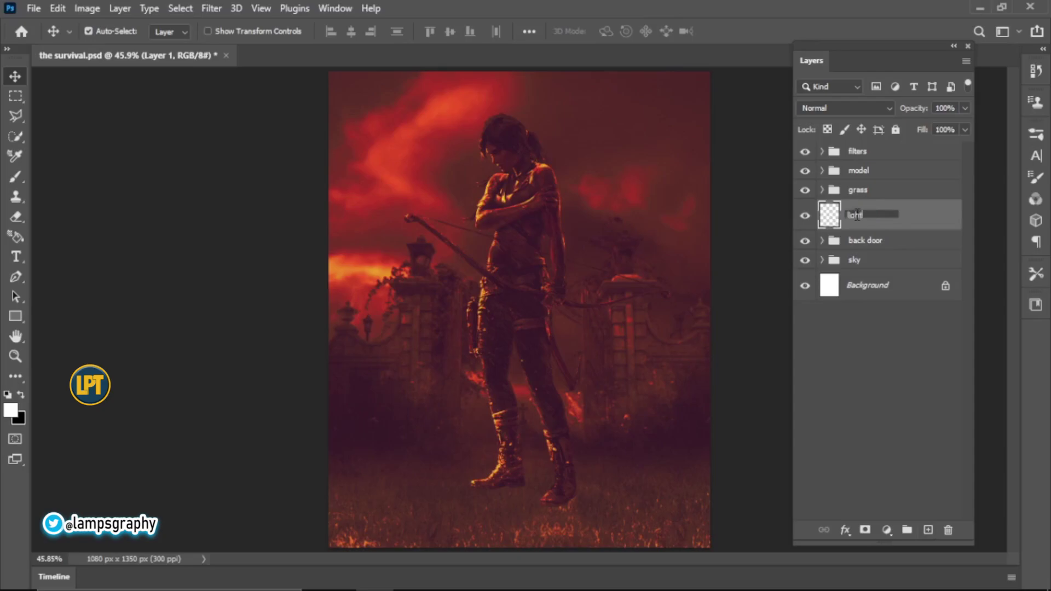
key("Return")
Step: Paint a white glow behind the figure's upper body on the light layer with a soft 1100 px Brush at 100% opacity
key("b")
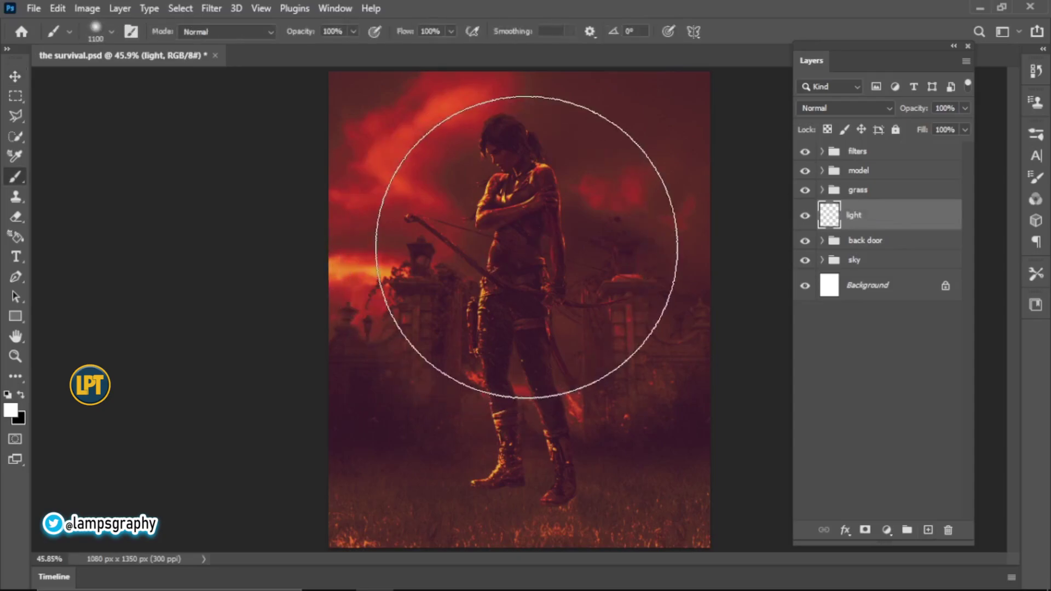
key("bracketright")
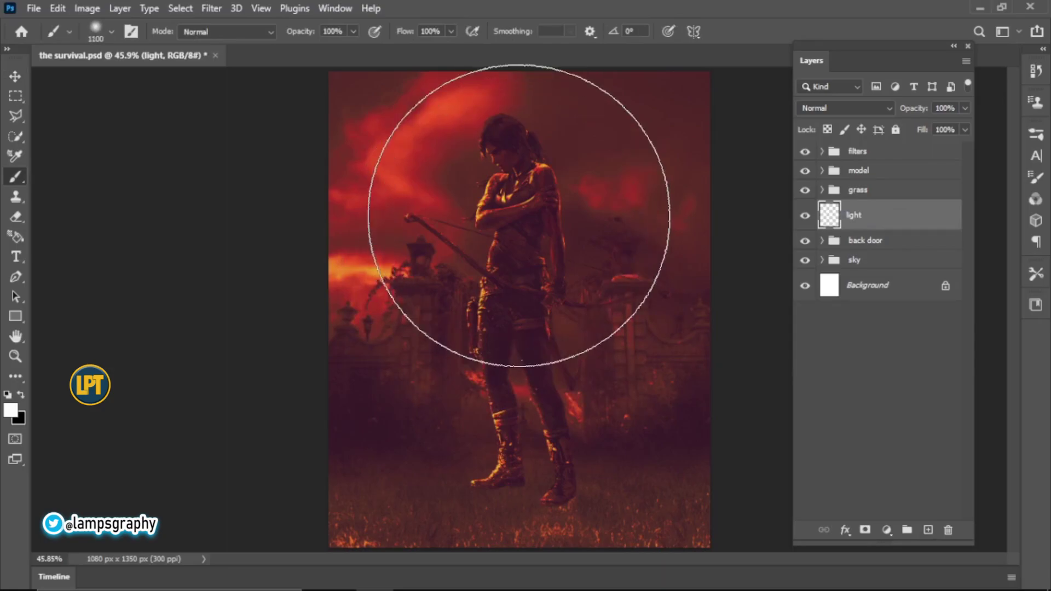
left_click(518, 209)
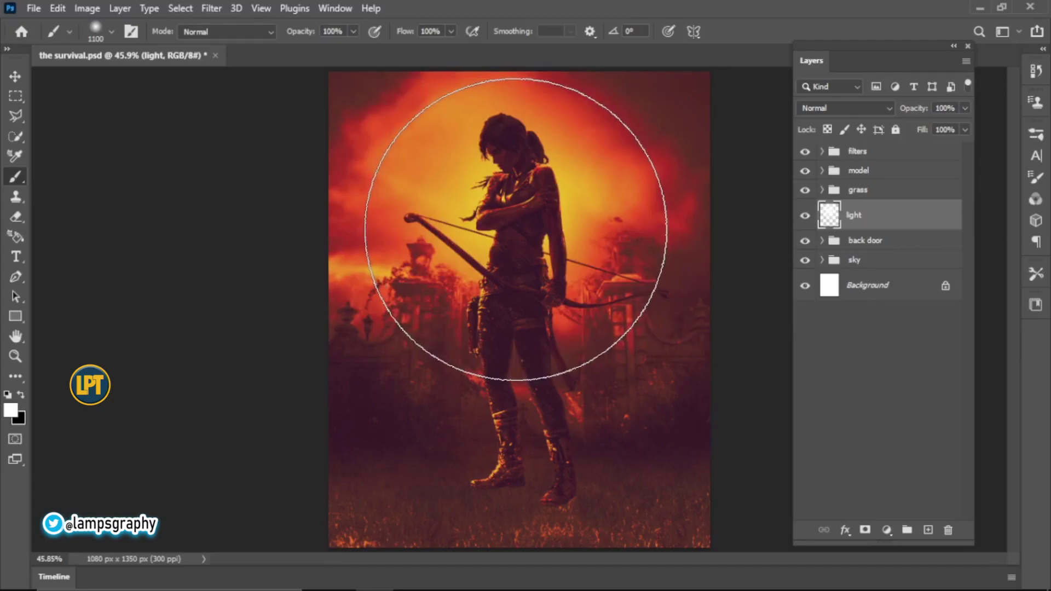
left_click(516, 229)
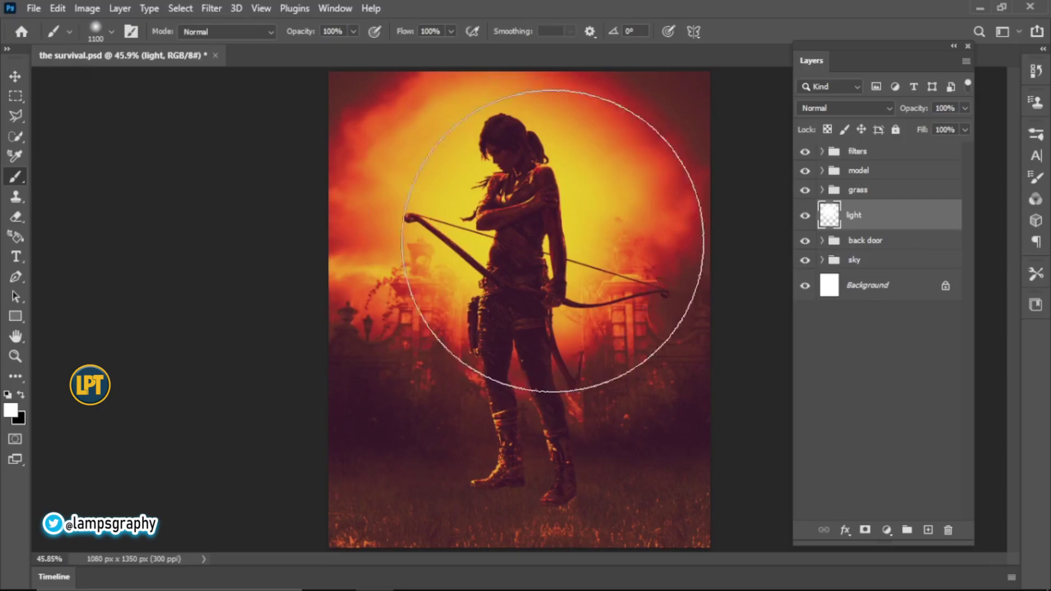
Step: Enlarge the Tomb Raider figure in the model group to about 109.5% and reposition it over the glow
left_click(857, 173)
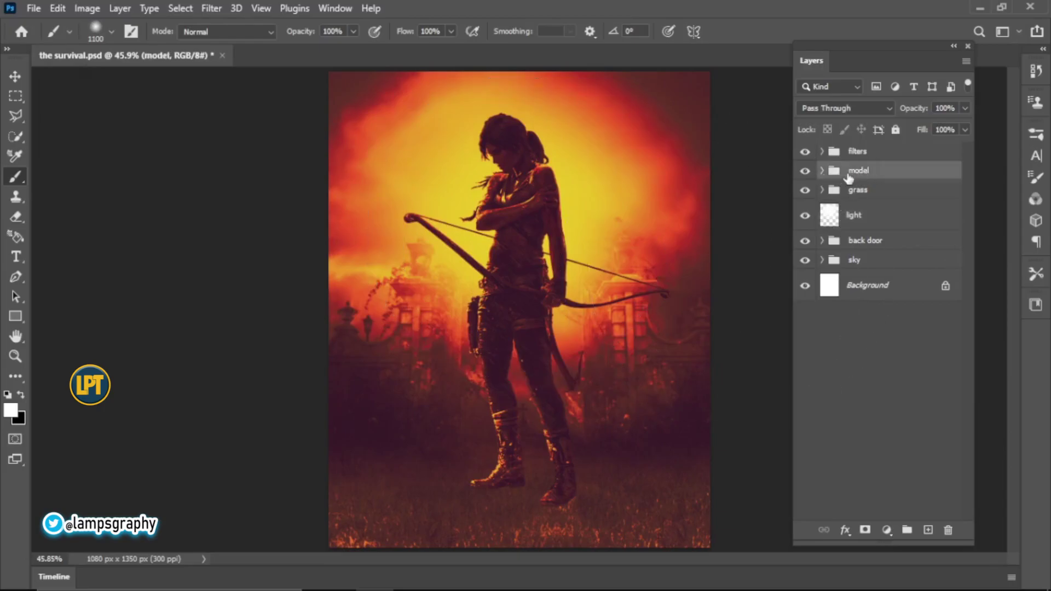
left_click(821, 171)
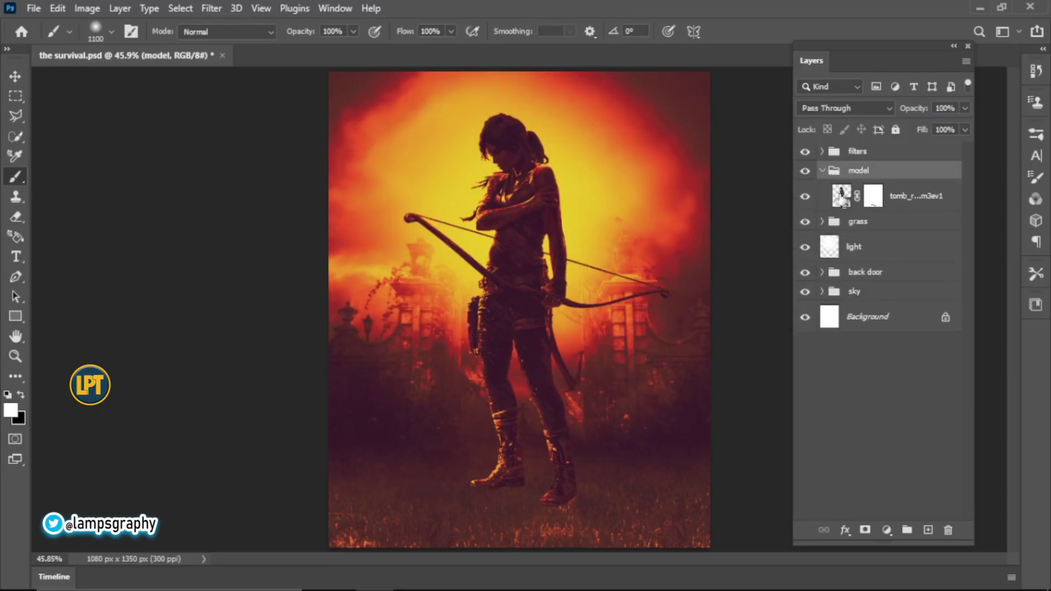
left_click(843, 196)
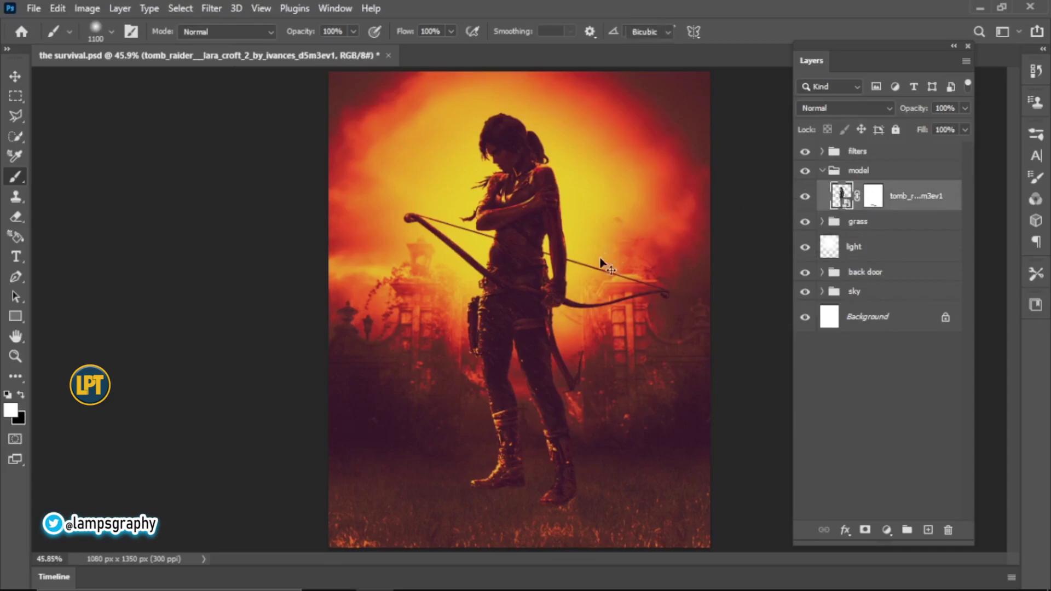
key("ctrl+t")
left_click_drag(534, 515, 540, 544)
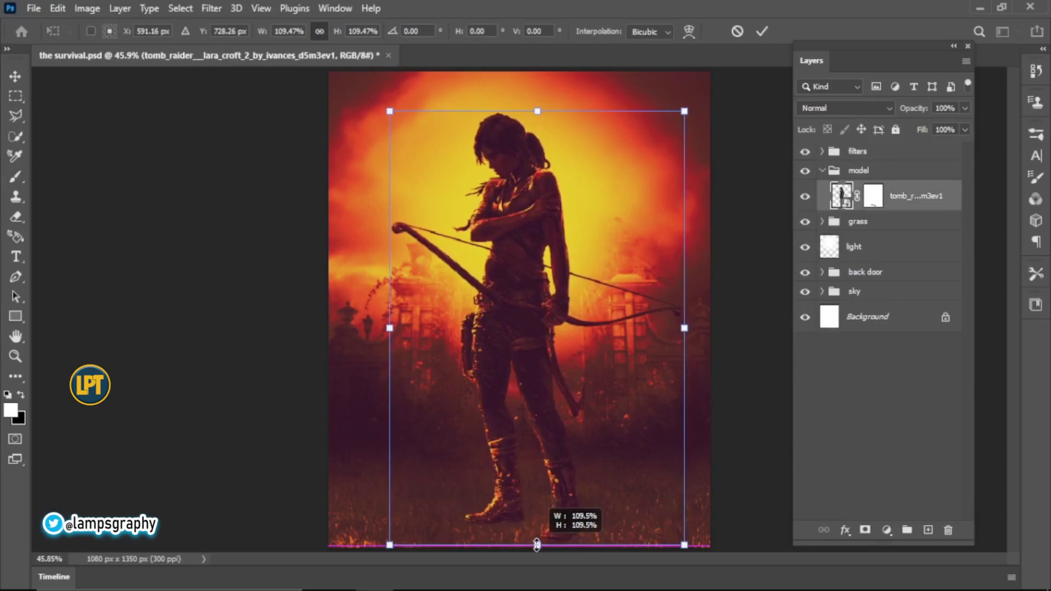
left_click_drag(544, 476, 554, 453)
left_click(762, 31)
key("b")
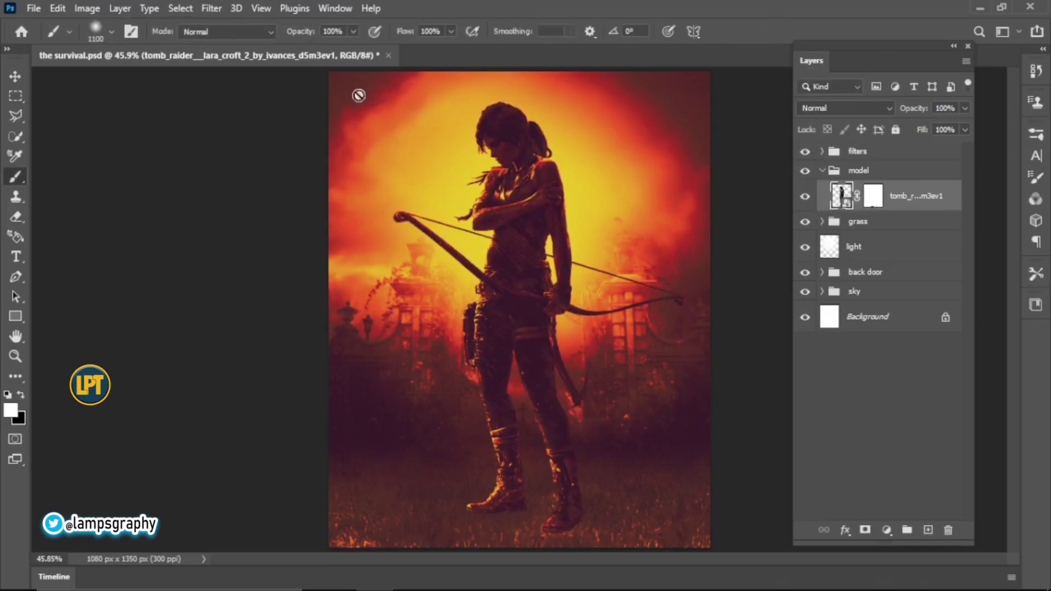
Step: Apply a Camera Raw Filter to the figure with Contrast +15, Texture +20 and Clarity +21
left_click(207, 7)
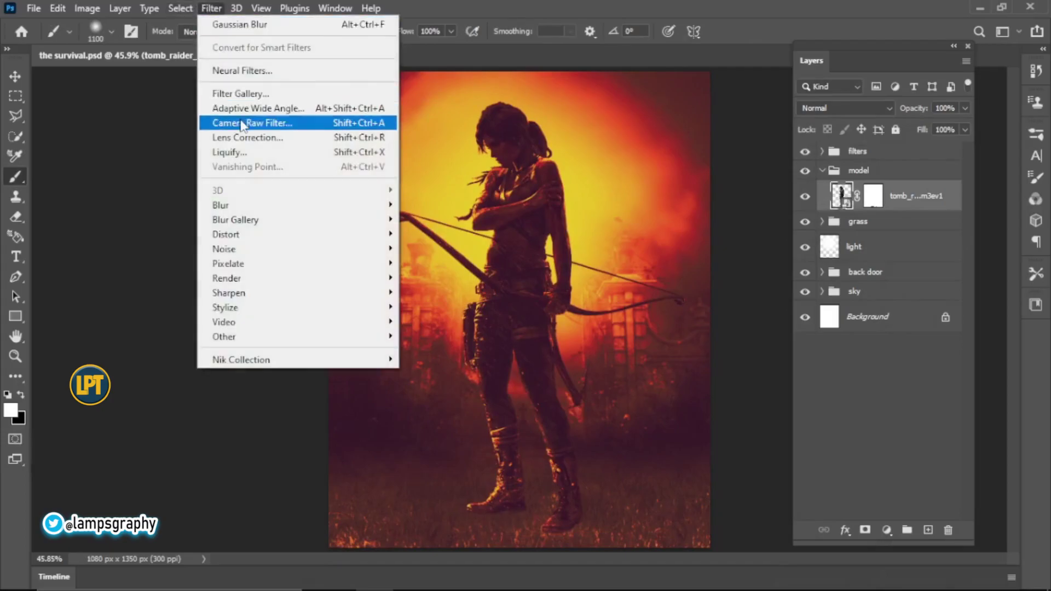
left_click(242, 123)
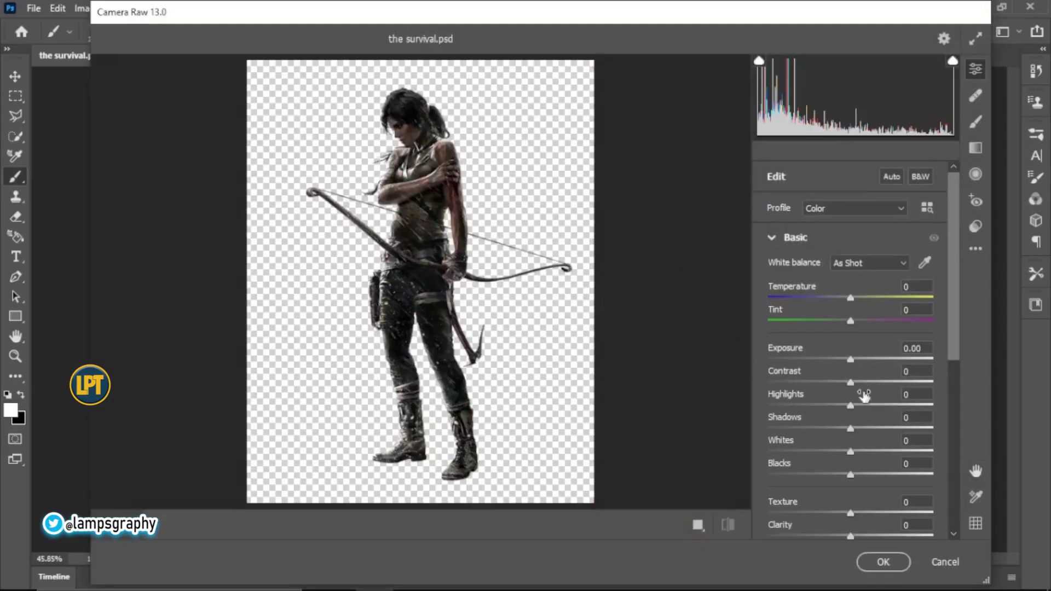
left_click(863, 383)
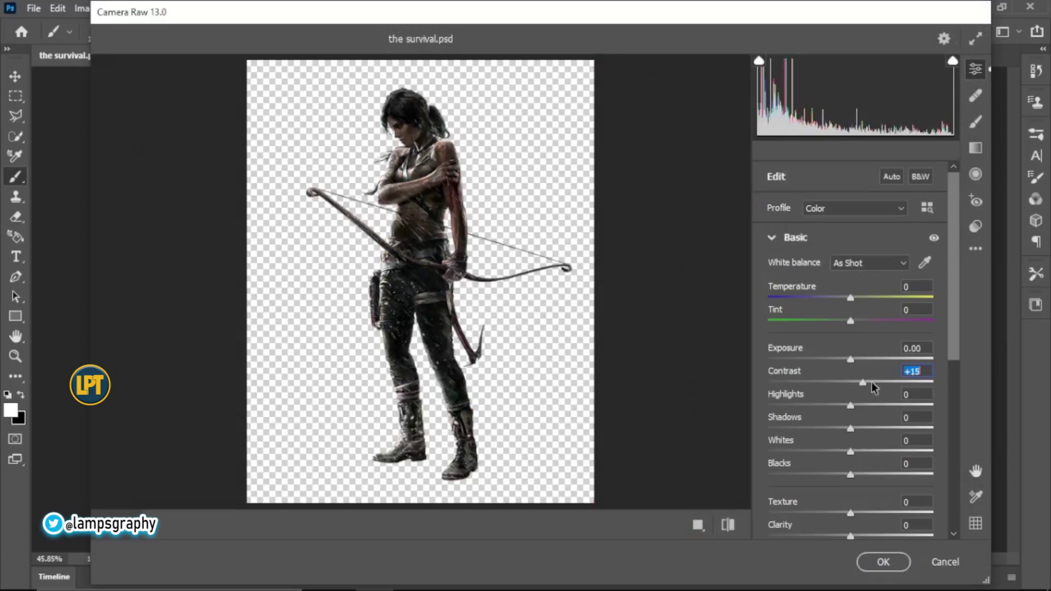
left_click_drag(954, 350, 955, 415)
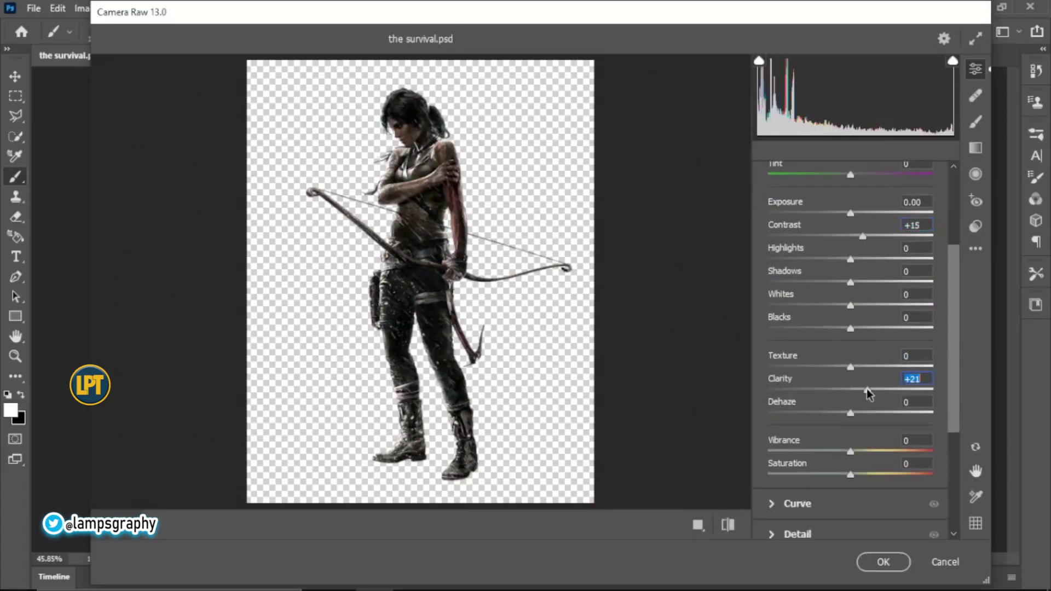
left_click(866, 366)
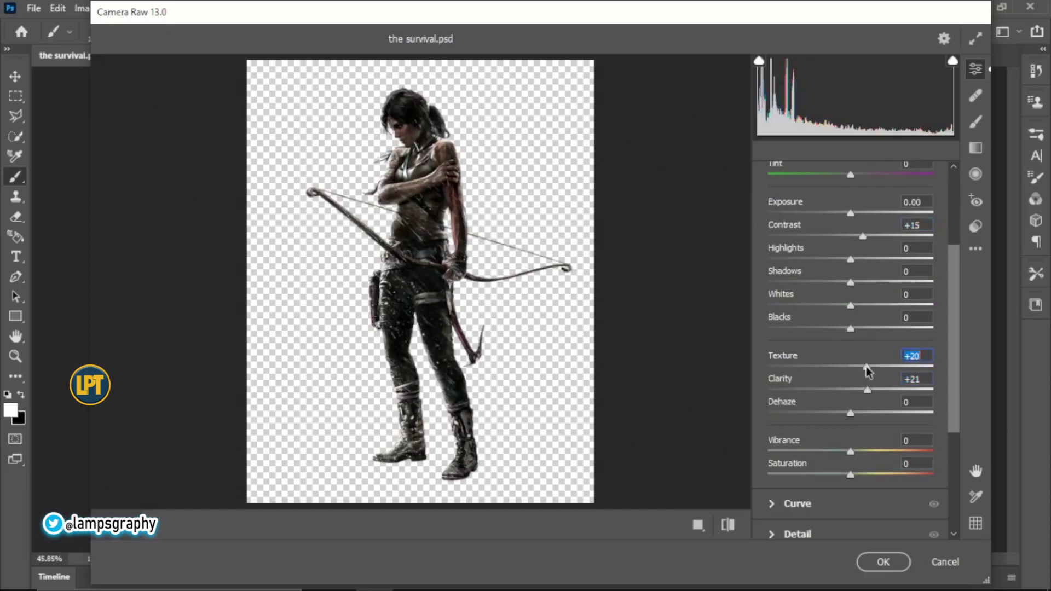
left_click(876, 568)
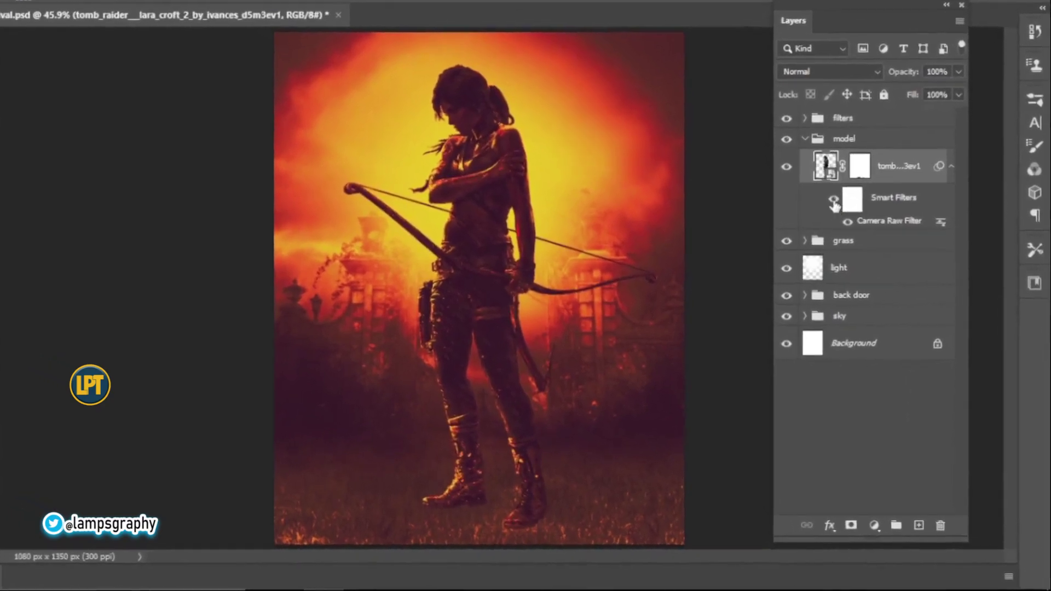
Step: Add a Bevel & Emboss effect to the figure: Emboss, Chisel Hard, Depth 584%, direction Down, Size 2 px, Soften 7 px
right_click(829, 163)
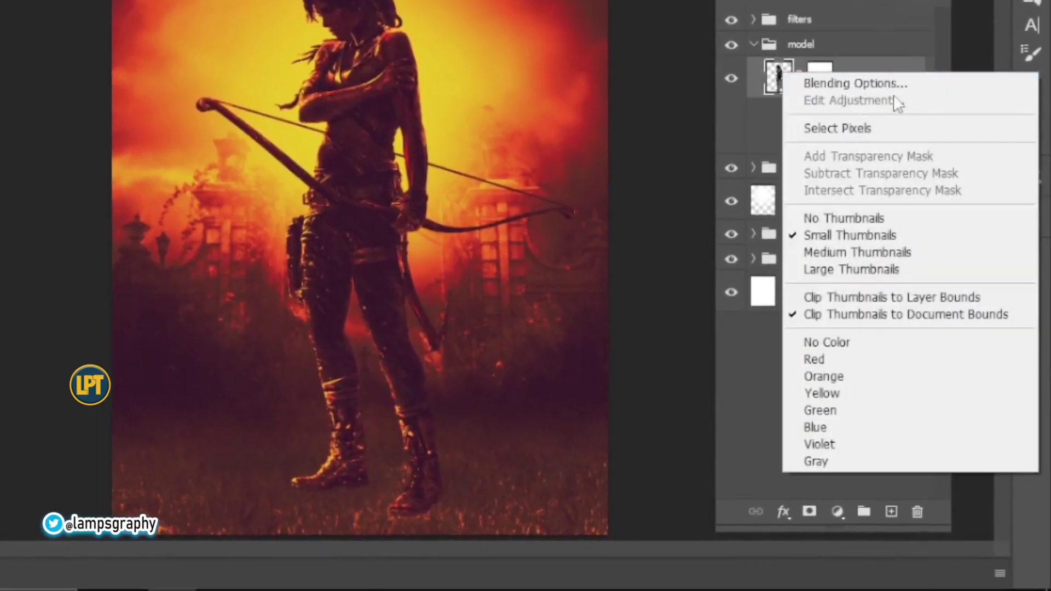
left_click(870, 85)
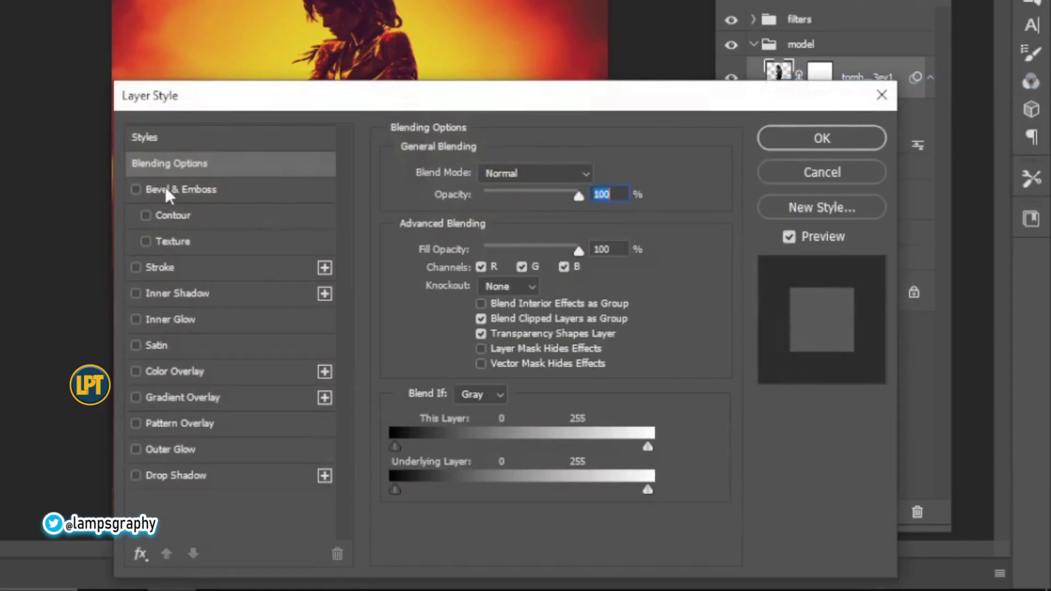
left_click(165, 190)
left_click_drag(331, 105, 427, 83)
left_click(684, 202)
left_click(685, 243)
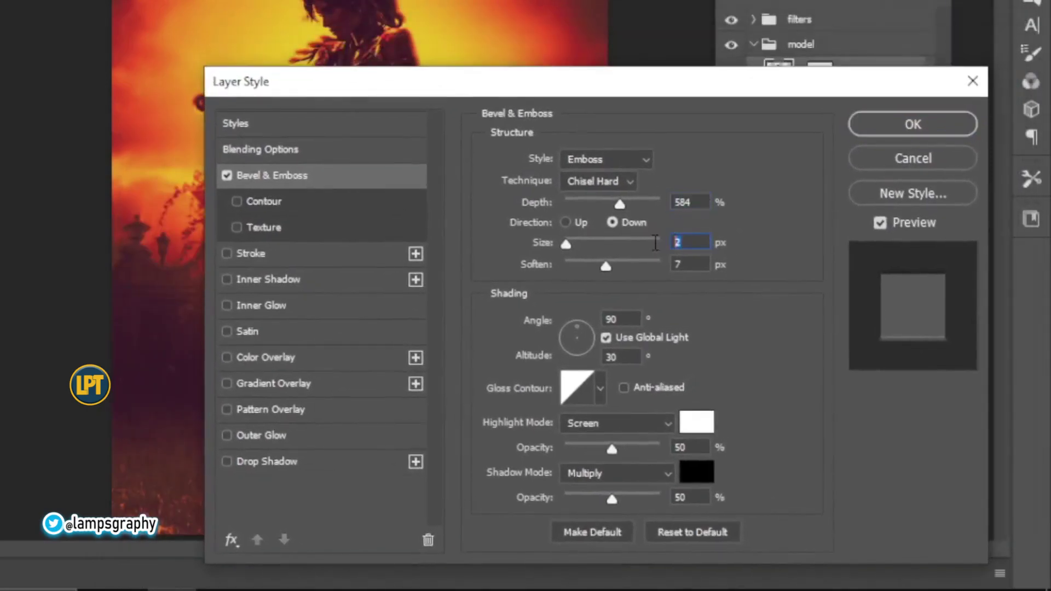
left_click(685, 265)
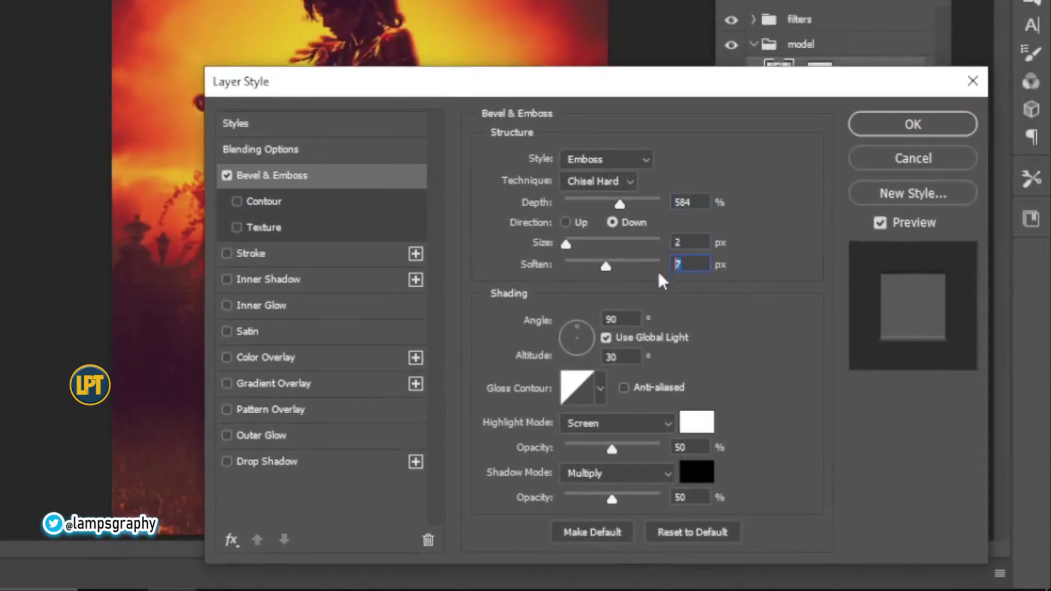
Step: Add a white Inner Glow to the figure in Normal mode at 100% opacity, Edge source, Size 2 px, Range 43%
left_click(243, 328)
left_click(227, 332)
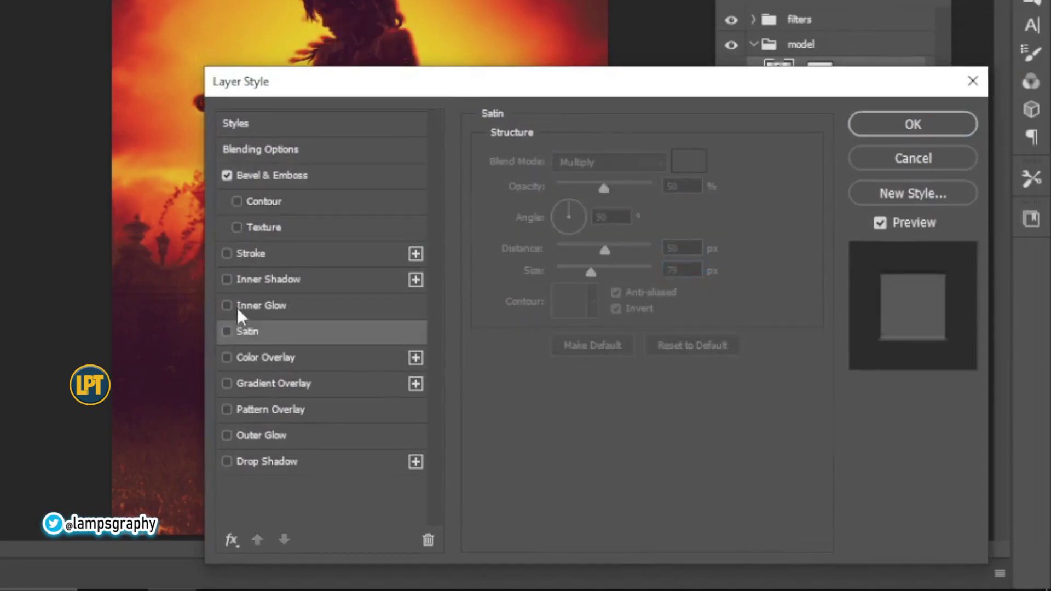
left_click(237, 307)
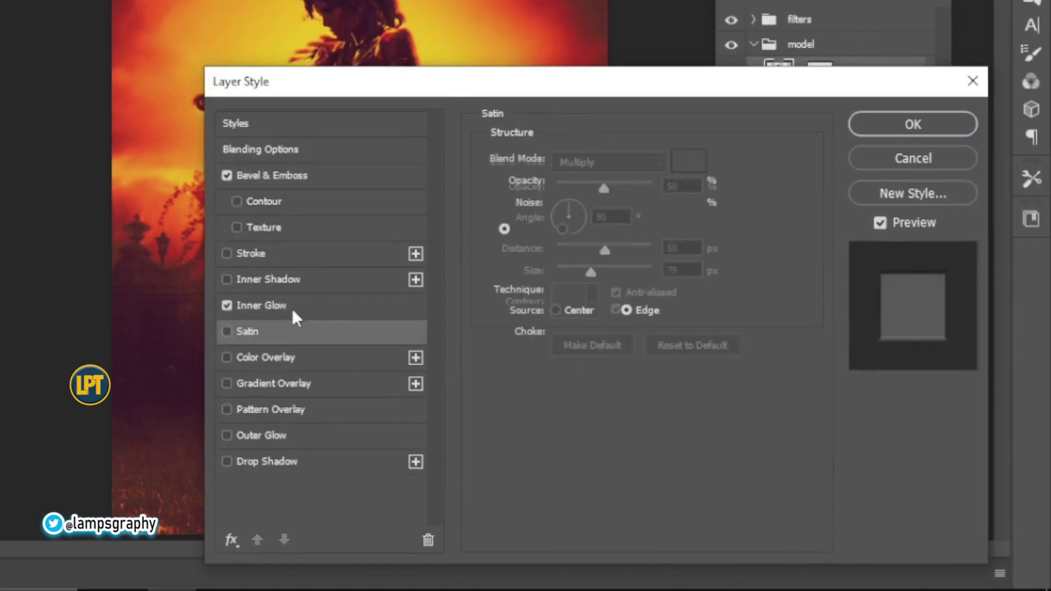
left_click(291, 308)
left_click(683, 355)
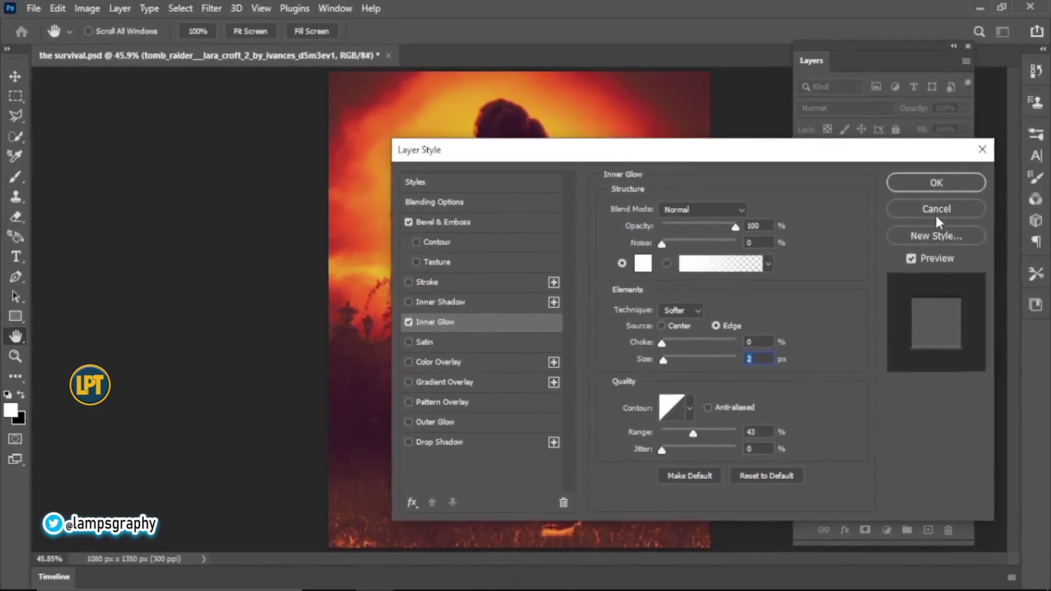
left_click(932, 183)
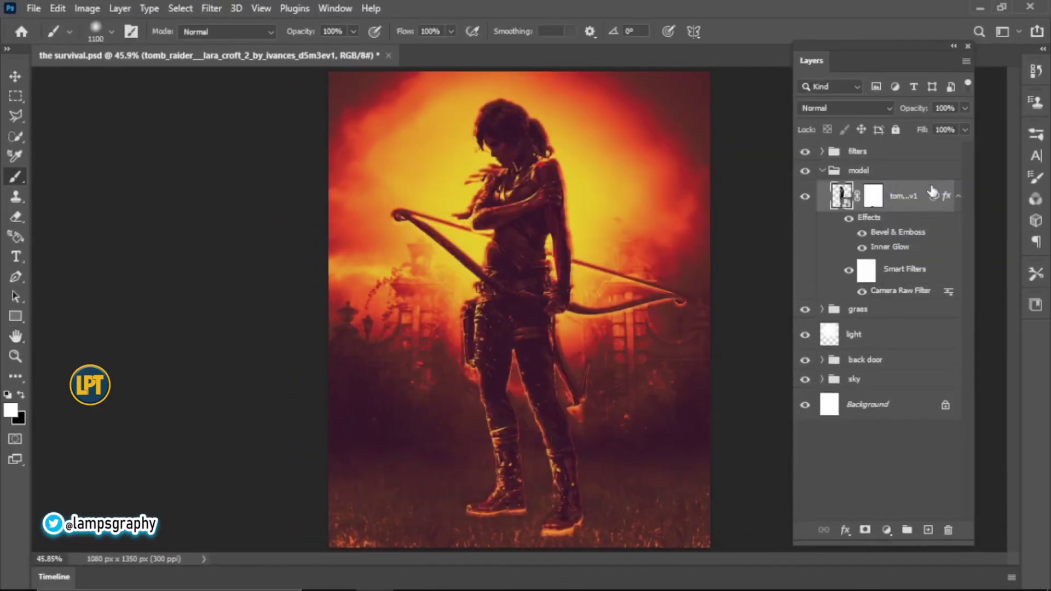
Step: Convert the figure's layer effects into separate layers and compare the image with the Inner Glow layer hidden and shown
right_click(944, 198)
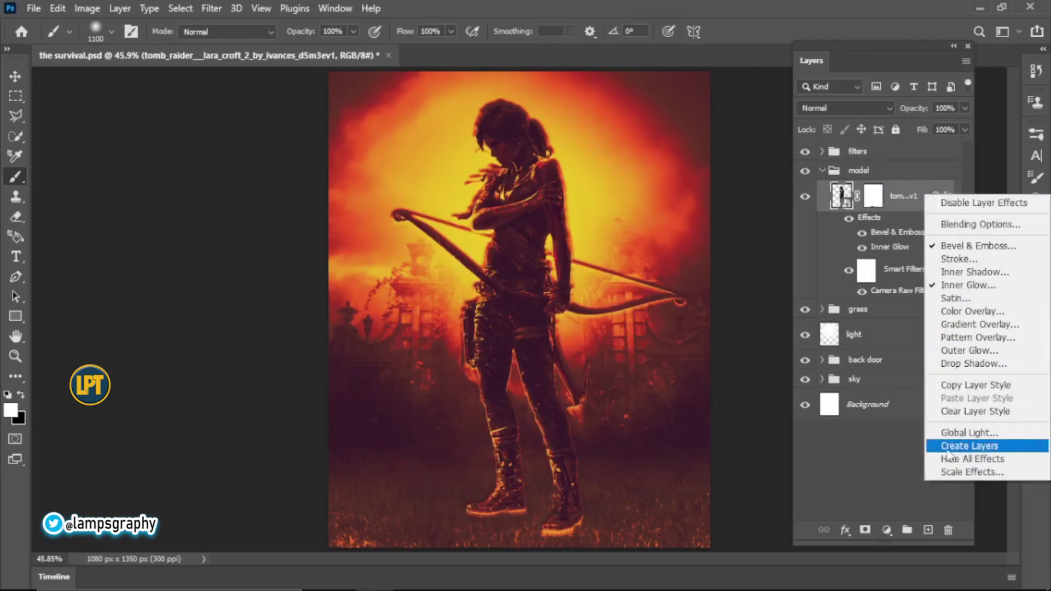
left_click(953, 454)
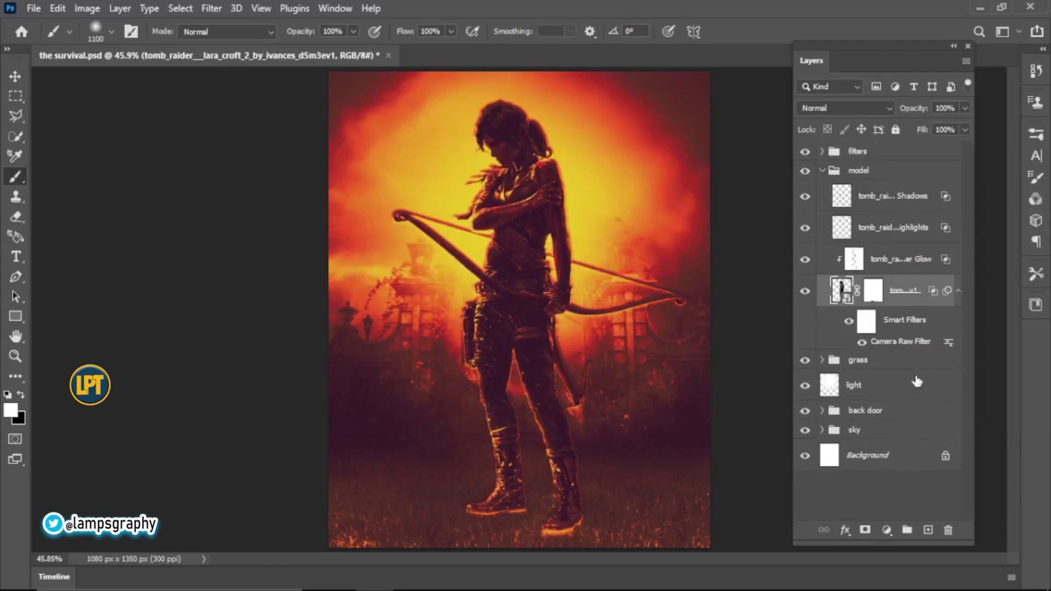
left_click(855, 262)
left_click(805, 260)
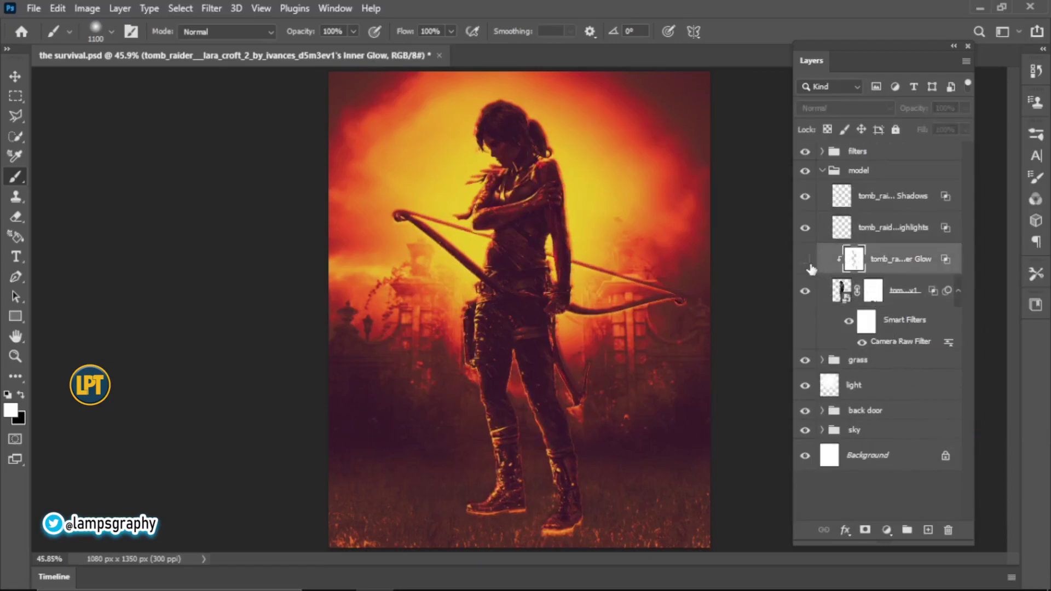
left_click(805, 260)
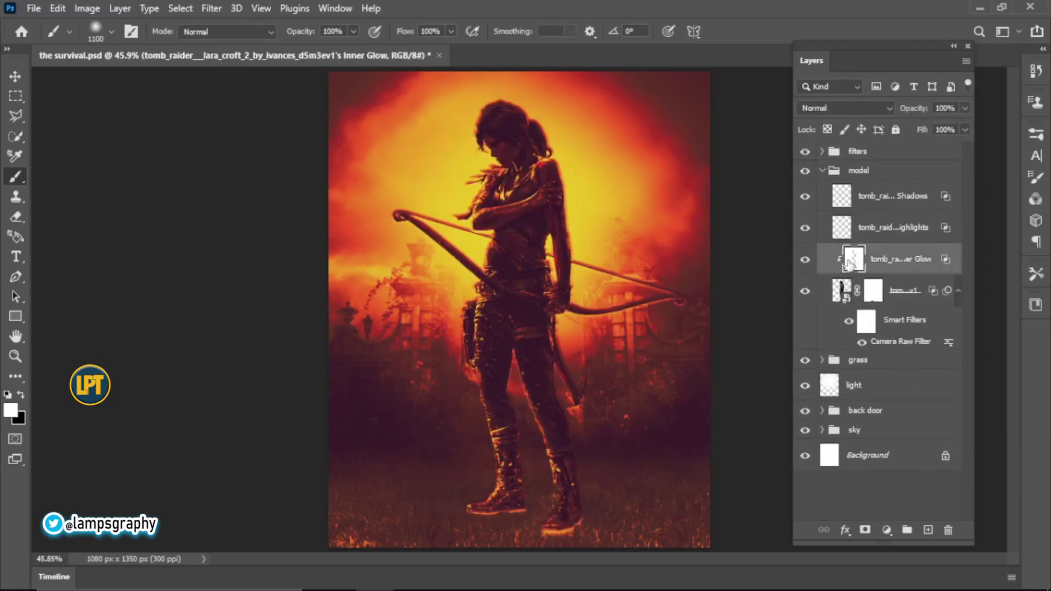
Step: Erase the glowing edges around the figure's lower legs and boots on the Inner Glow layer with a soft Eraser enlarged to 100 px
key("e")
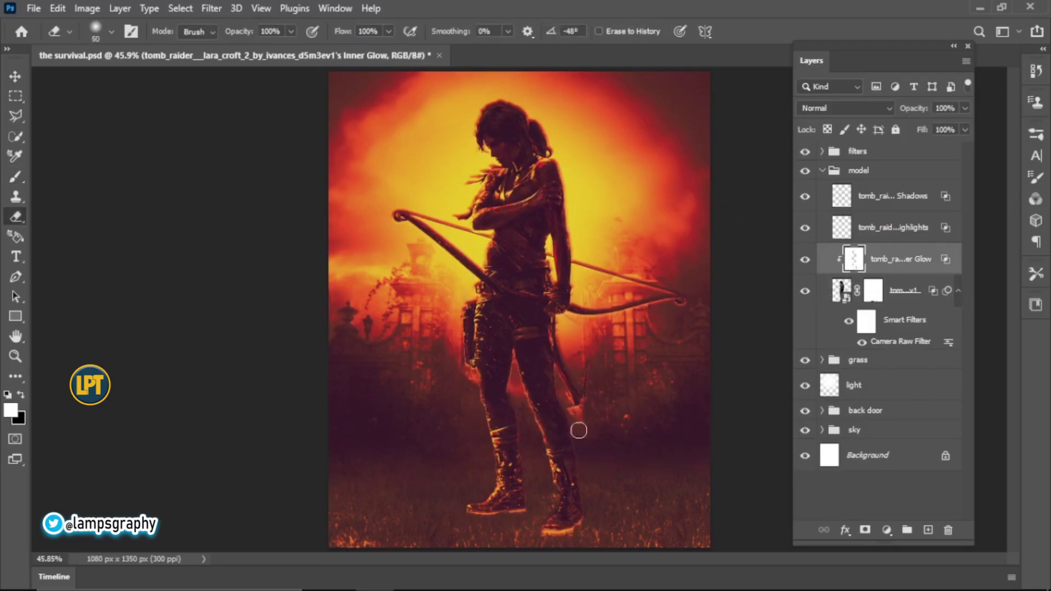
key("bracketright")
key("bracketright")
key("bracketright")
key("bracketright")
key("bracketright")
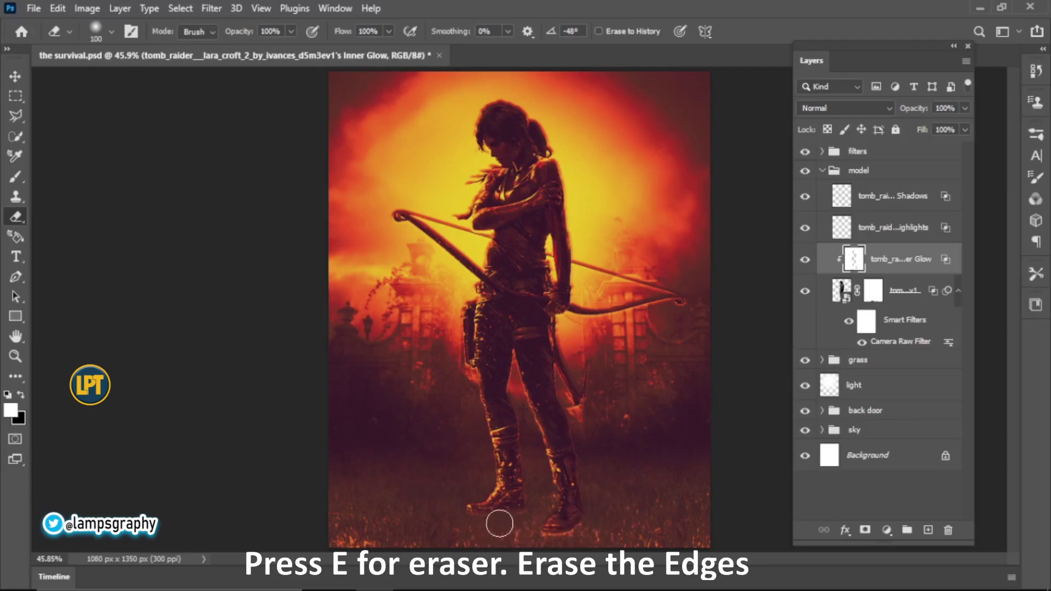
Step: Collapse the model group and stamp all visible layers into a new merged layer above the filters group
left_click(823, 171)
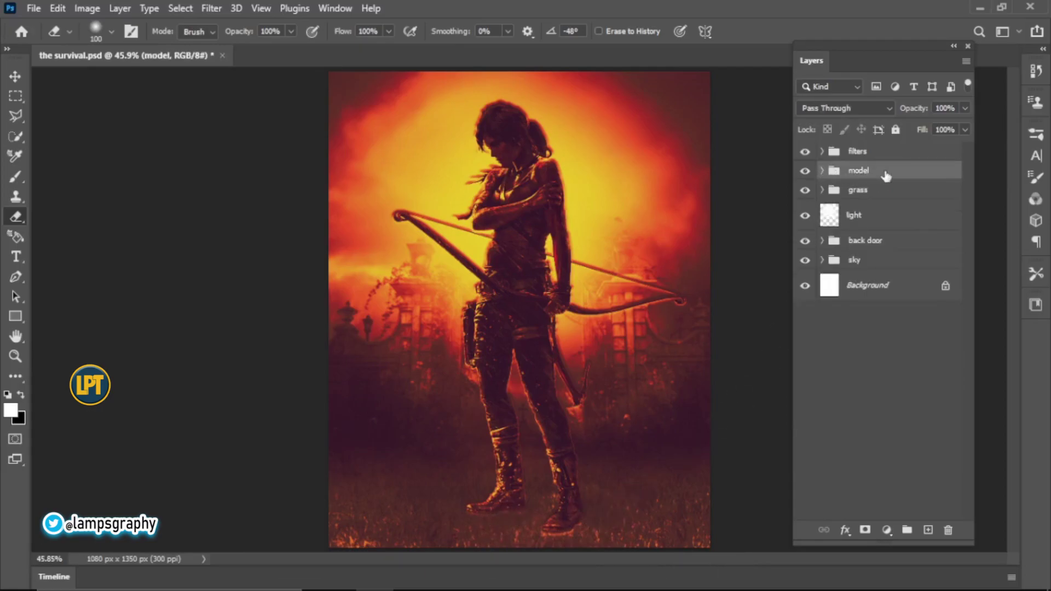
key("alt+bracketright")
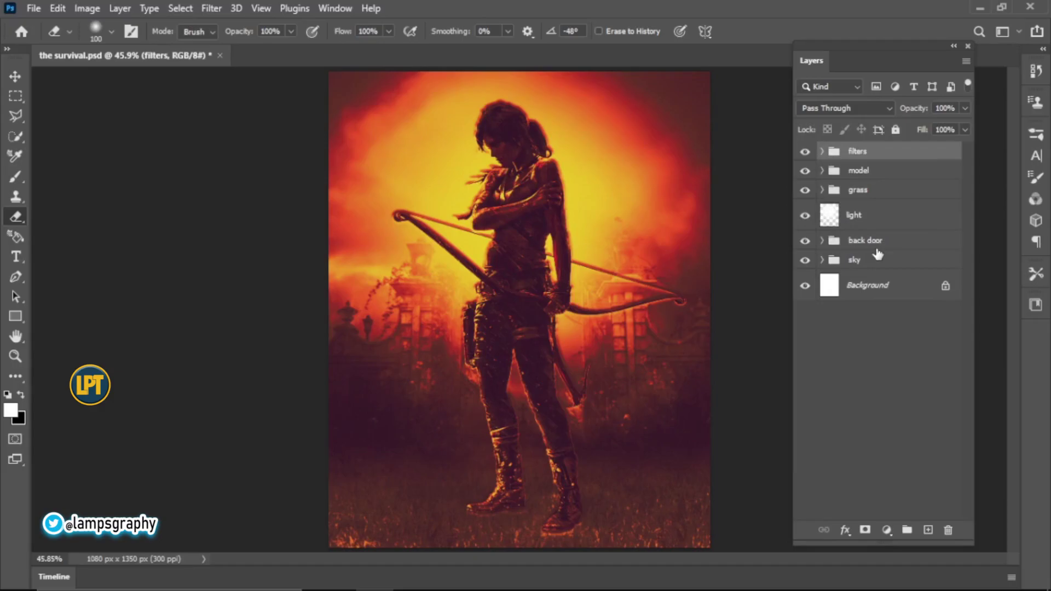
key("ctrl+shift+alt+e")
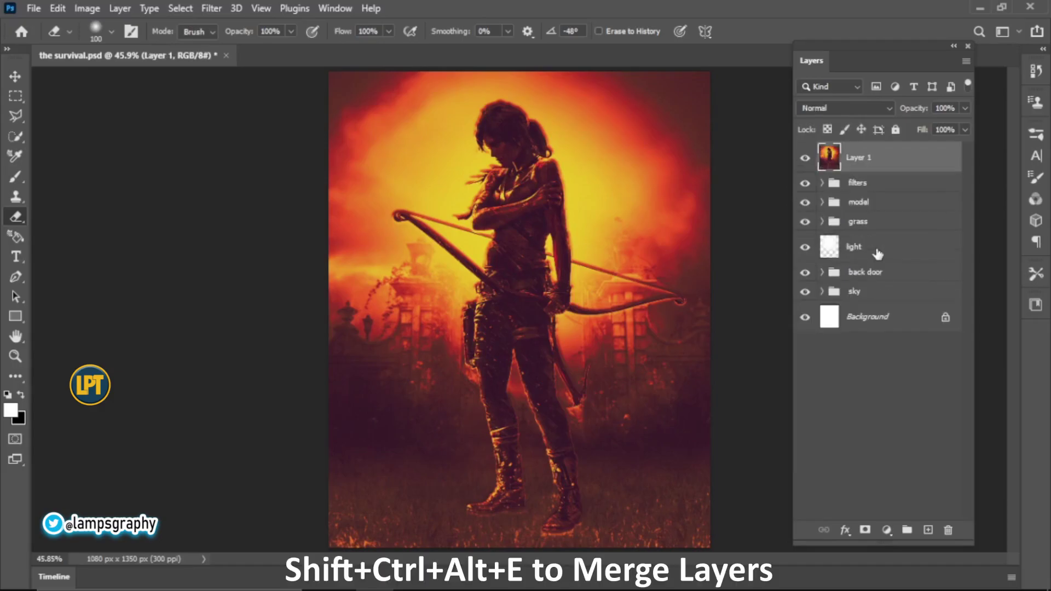
Step: Apply the Filter Gallery's Spatter effect to the merged layer with Spray Radius 6 and Smoothness 13
left_click(214, 10)
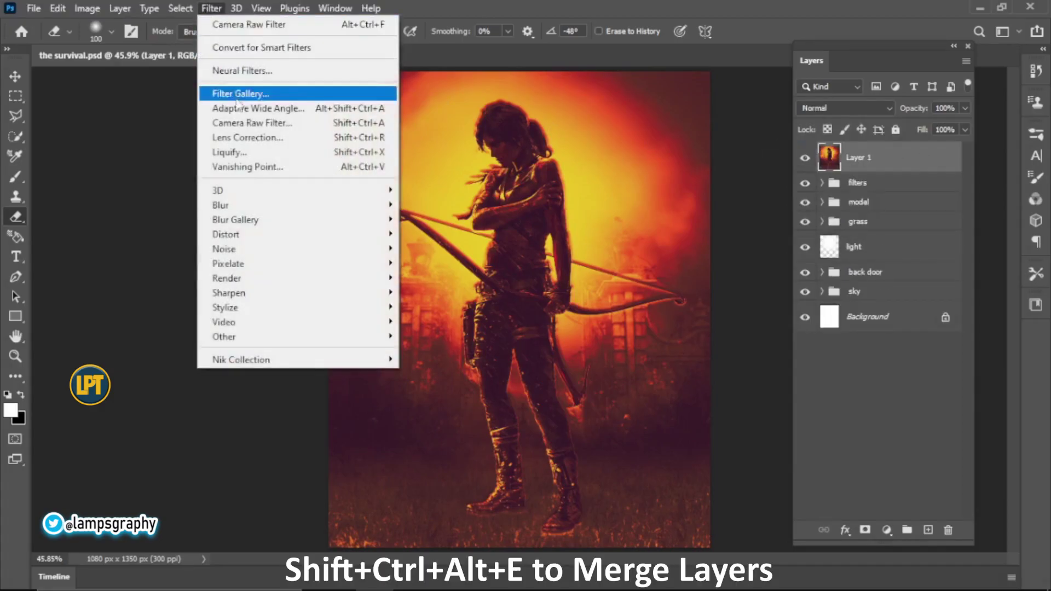
left_click(242, 95)
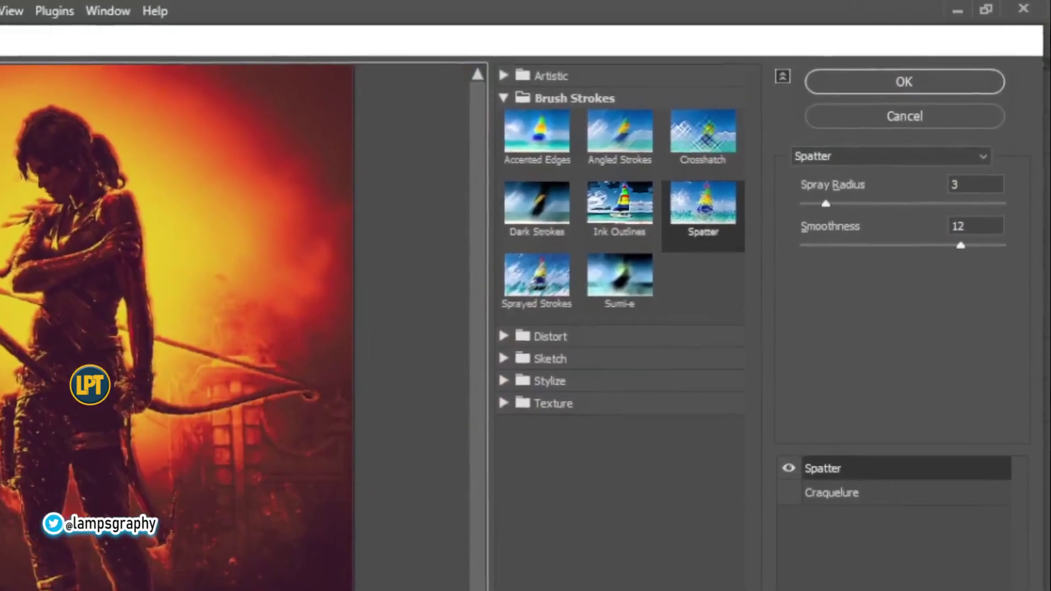
left_click(788, 468)
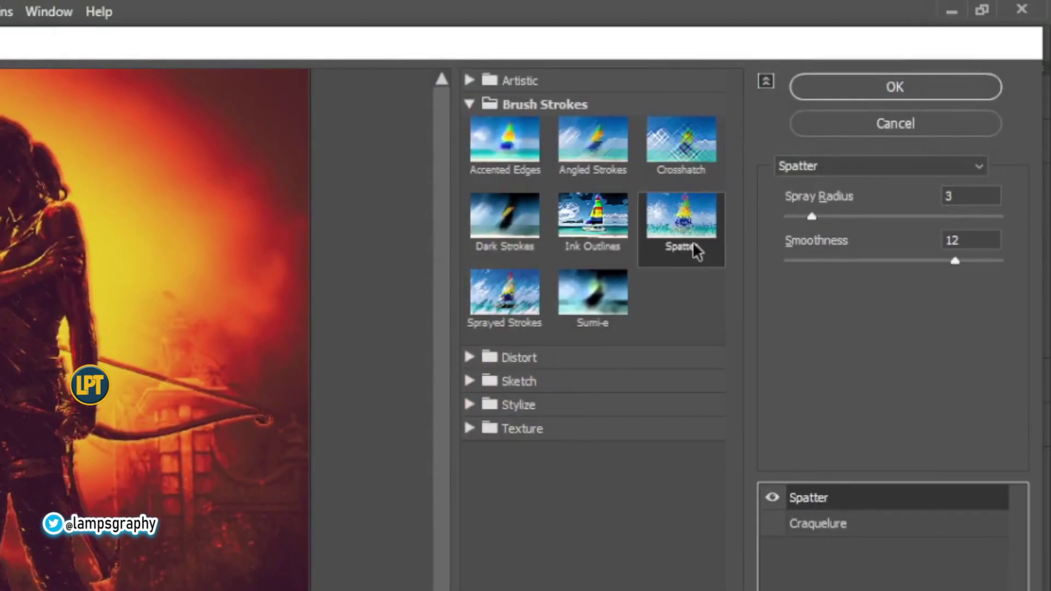
left_click(832, 216)
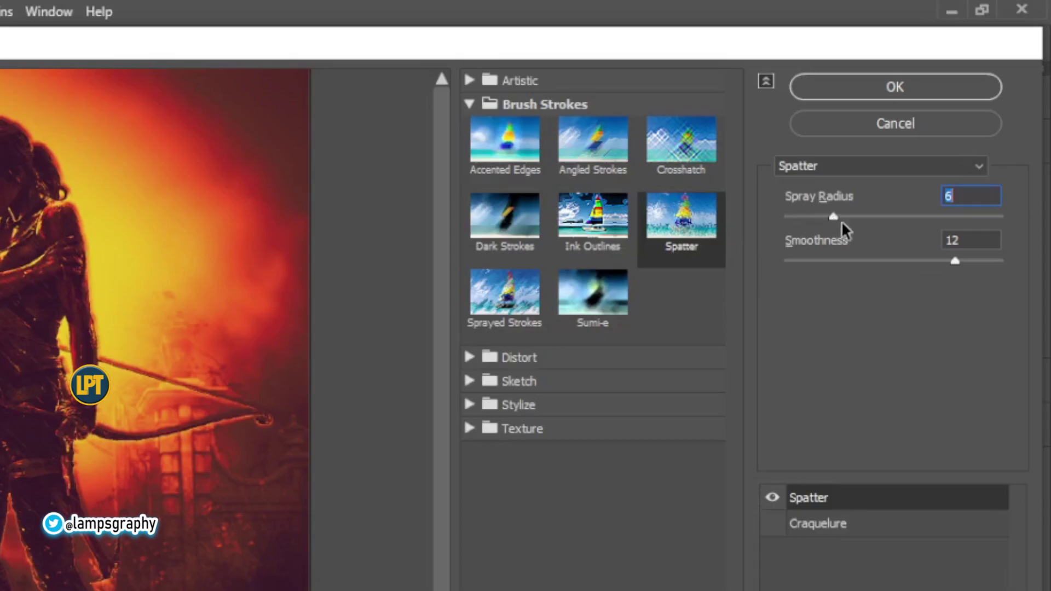
left_click(965, 260)
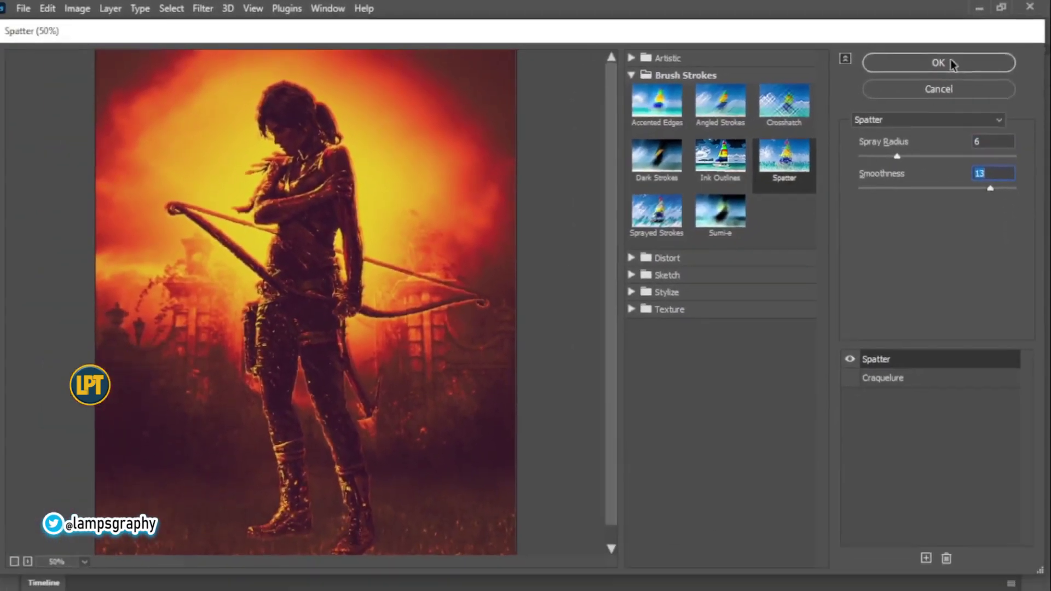
left_click(859, 87)
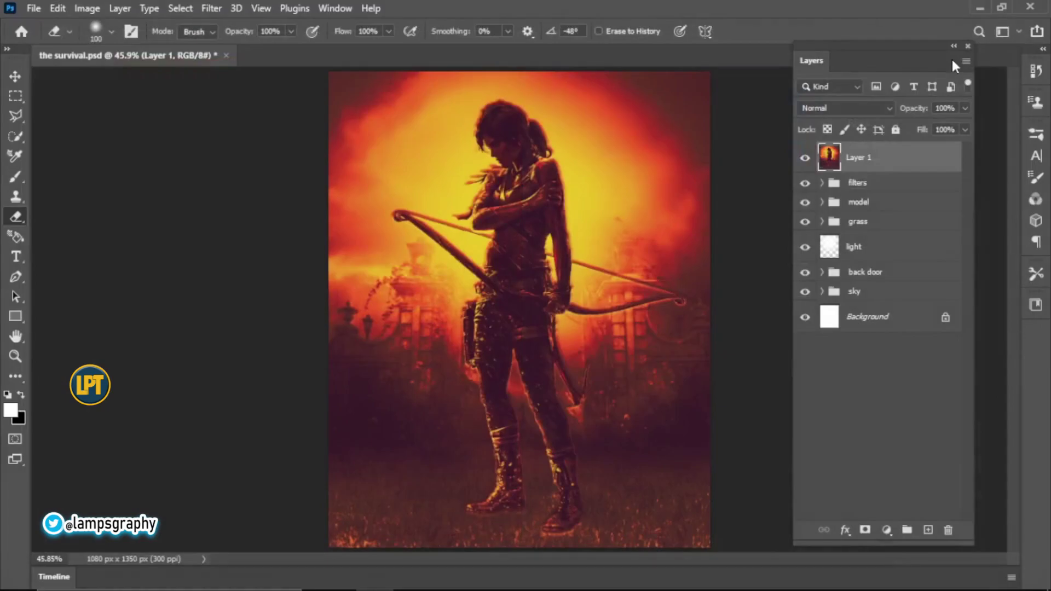
Step: Start the Camera Raw Filter on the merged layer with a side-by-side before/after preview, setting Shadows -2, Texture +7 and Clarity +7
left_click(212, 8)
left_click(238, 123)
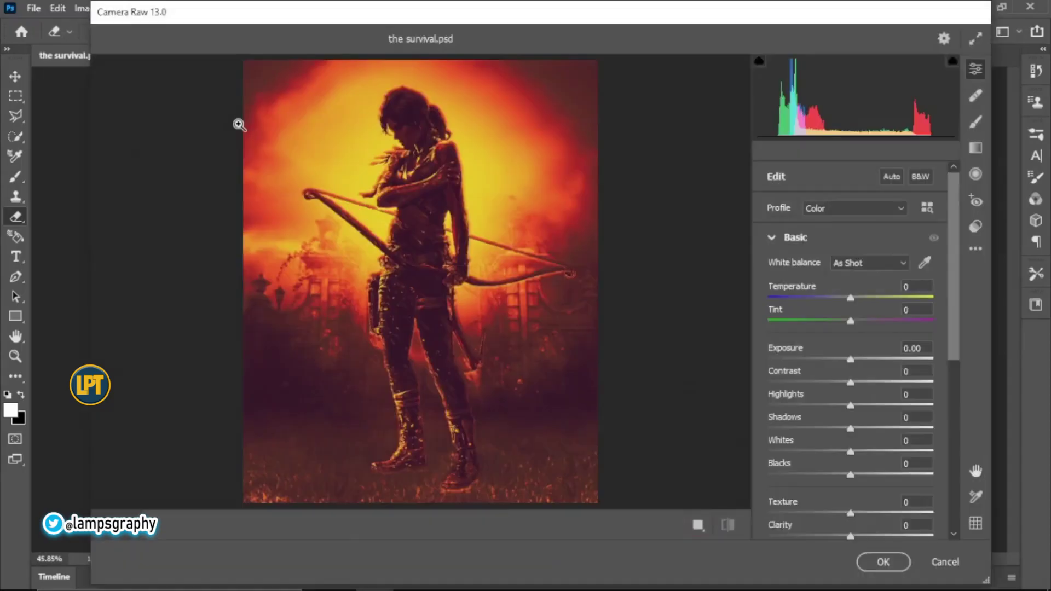
left_click(700, 526)
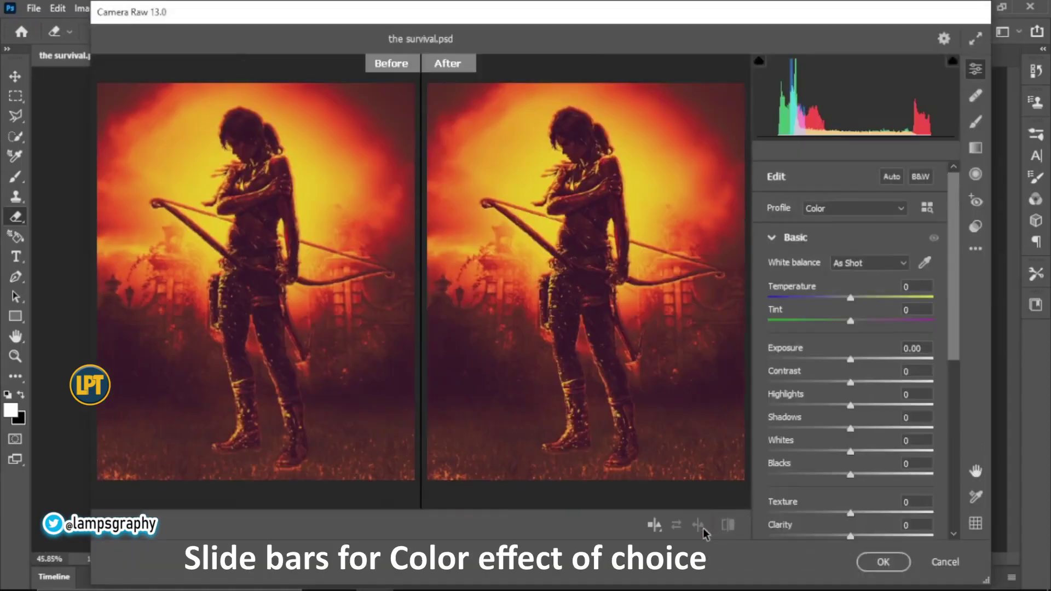
mouse_move(851, 298)
left_mouse_down()
mouse_move(842, 298)
mouse_move(857, 318)
left_mouse_up()
scroll(857, 284, "down", 3)
left_click_drag(850, 253, 856, 252)
mouse_move(850, 299)
left_mouse_down()
mouse_move(856, 278)
mouse_move(857, 301)
left_mouse_up()
scroll(876, 307, "down", 2)
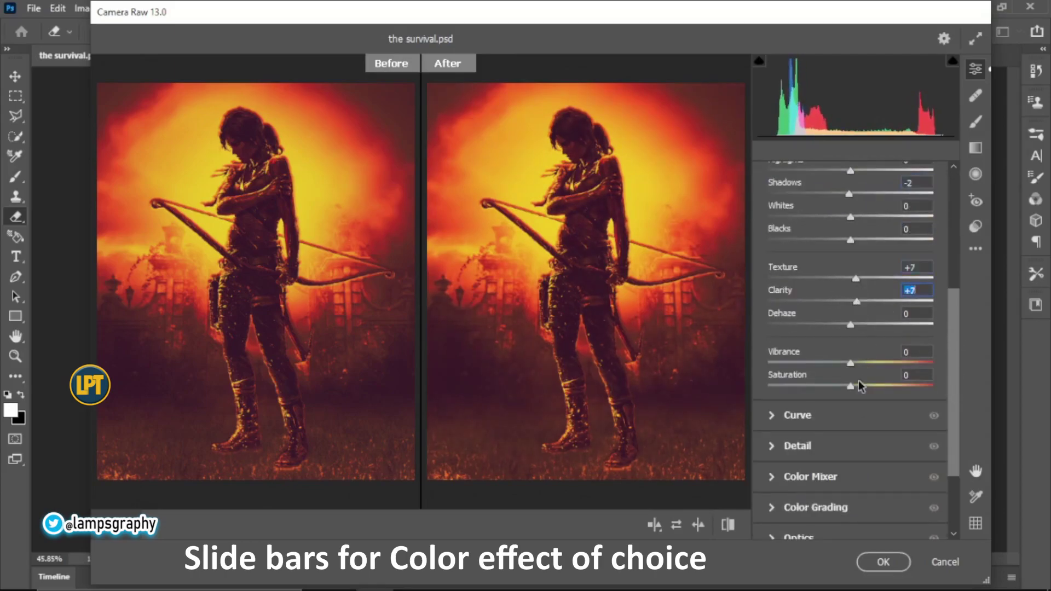
Step: Add Grain 2 and Sharpening 11 in Camera Raw and apply the filter to the merged layer
scroll(821, 329, "up", 5)
left_click(774, 234)
left_click(773, 427)
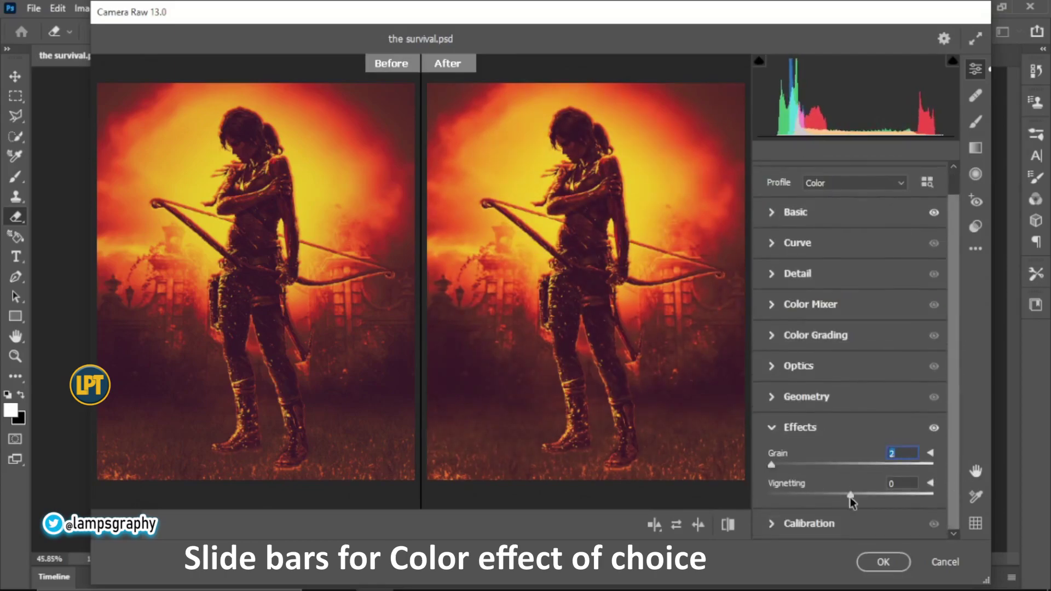
left_click(774, 428)
left_click(773, 298)
left_click_drag(779, 336, 783, 336)
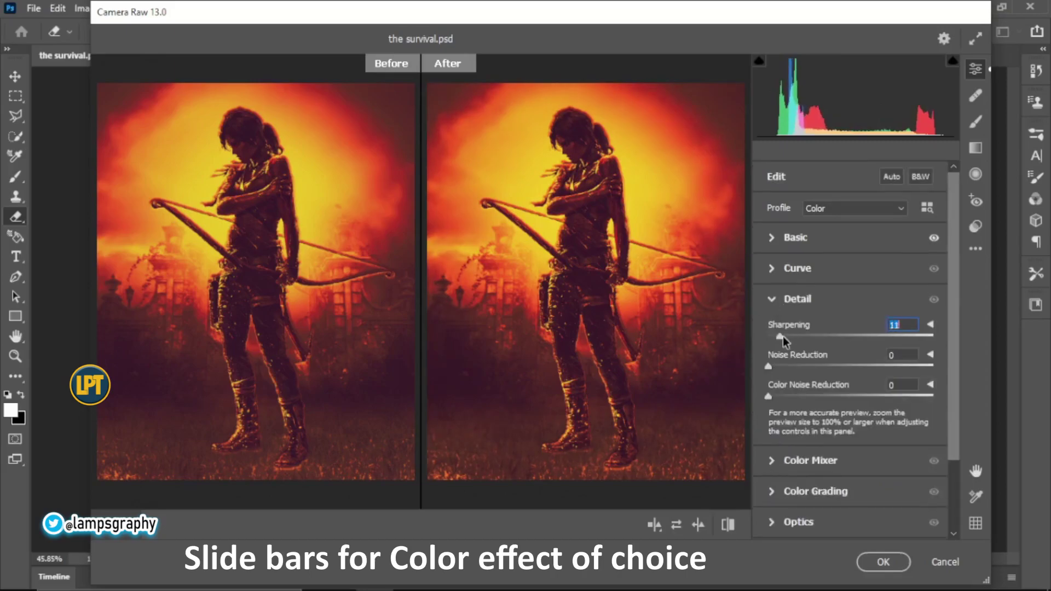
left_click(883, 562)
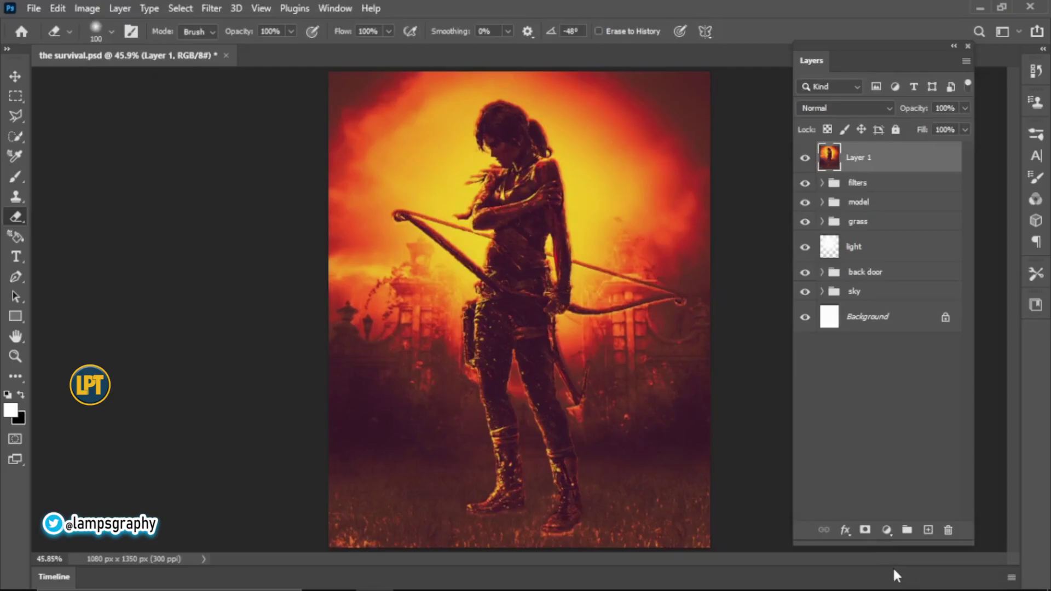
Step: Compare the image with the merged layer hidden and shown, leave it visible and close the Layers panel
left_click(805, 159)
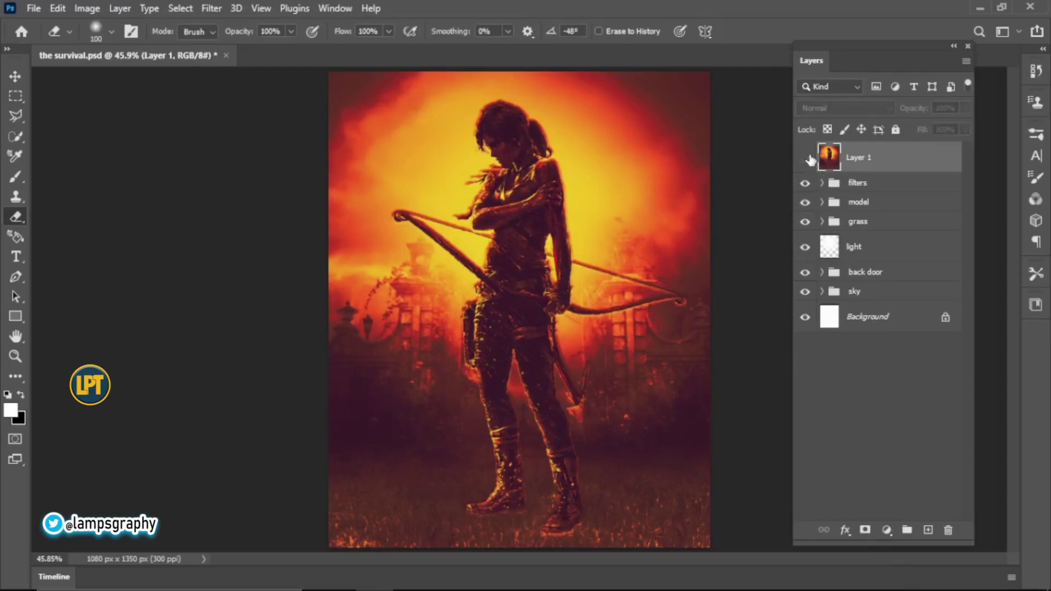
left_click(805, 159)
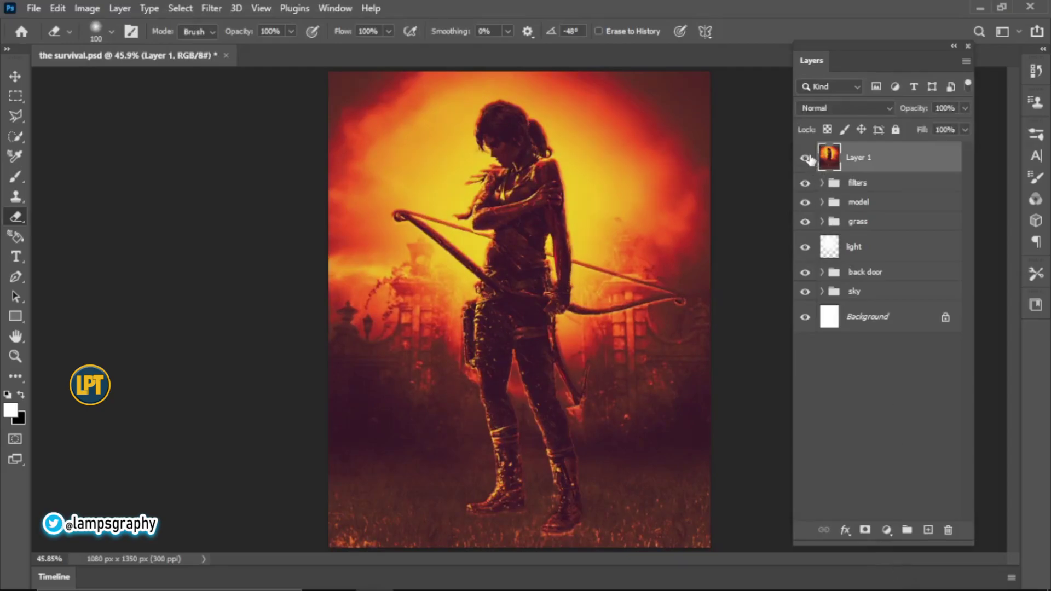
left_click(805, 159)
left_click(805, 159)
left_click(967, 47)
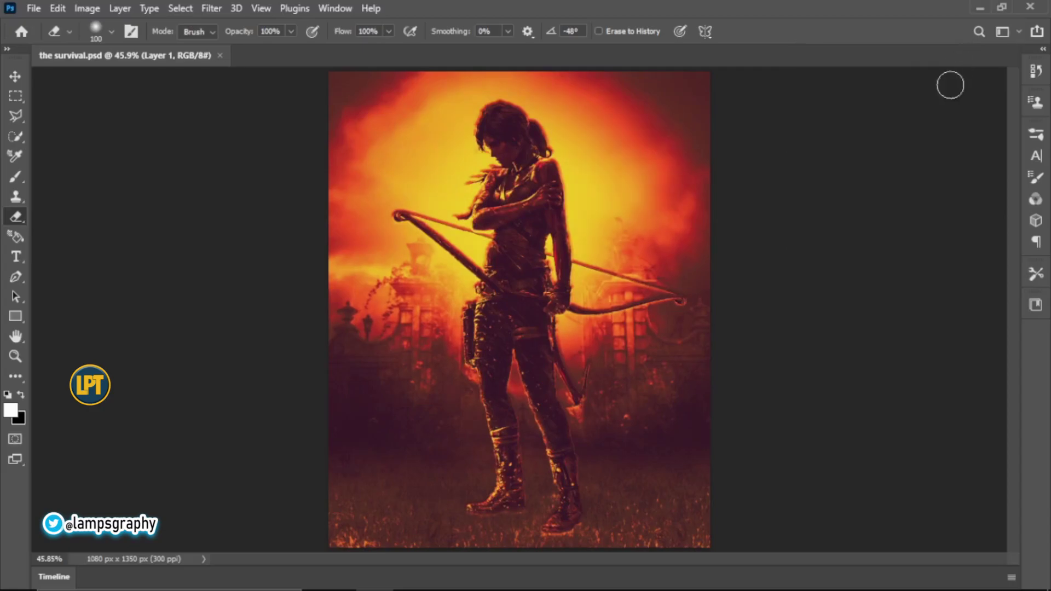
Step: Inspect the finished artwork at about 104% from the figure's torso down to the boots, and fit the whole image back in view
left_click(15, 356)
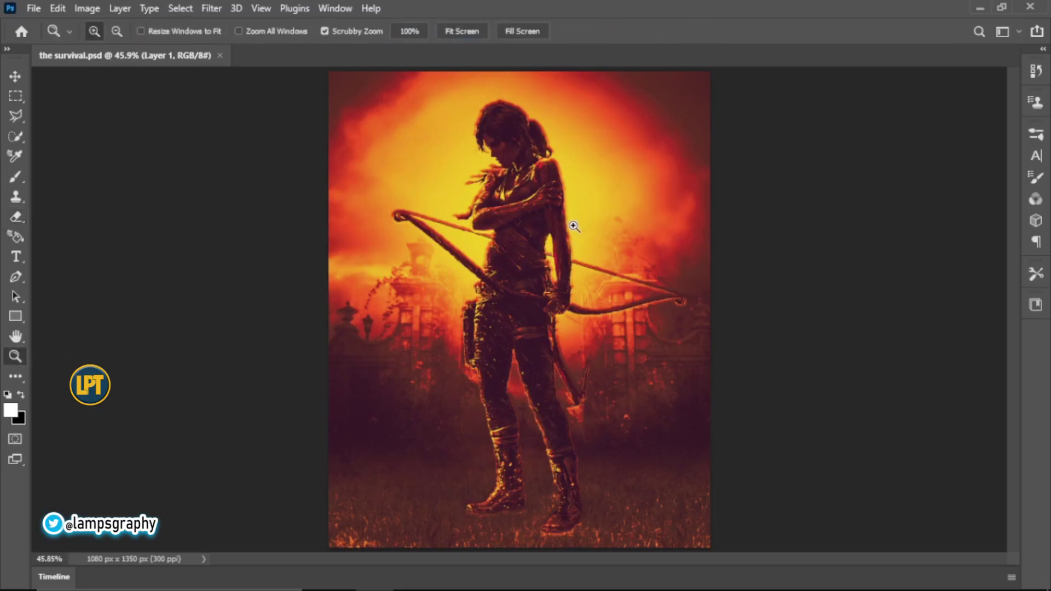
mouse_move(596, 211)
left_mouse_down()
mouse_move(629, 188)
mouse_move(603, 202)
left_mouse_up()
left_click_drag(537, 228, 586, 212)
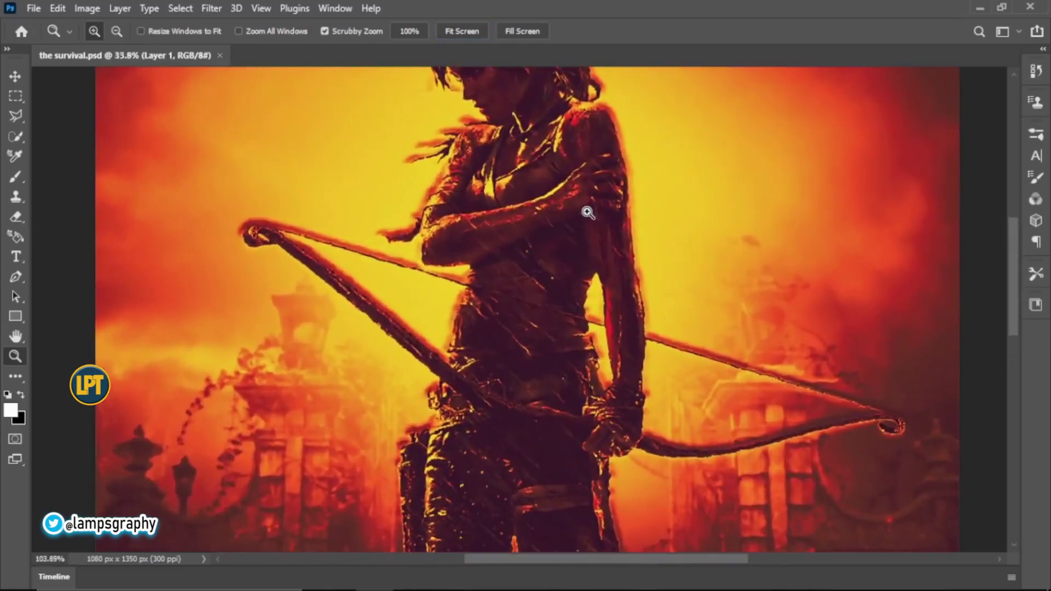
mouse_move(550, 181)
left_mouse_down()
mouse_move(540, 400)
mouse_move(544, 192)
left_mouse_up()
left_click_drag(557, 433, 577, 146)
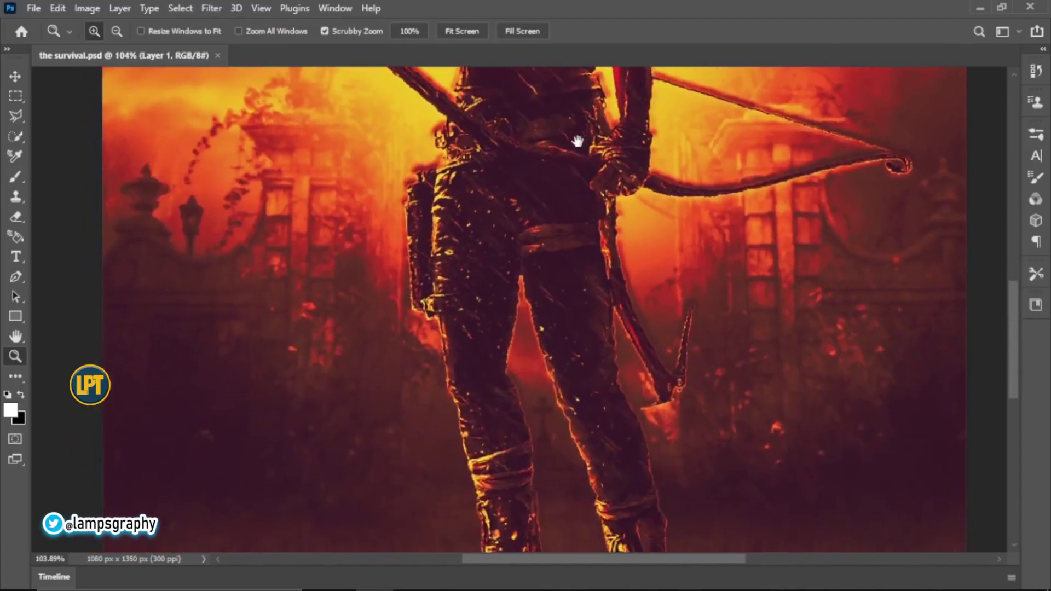
left_click_drag(563, 404, 573, 222)
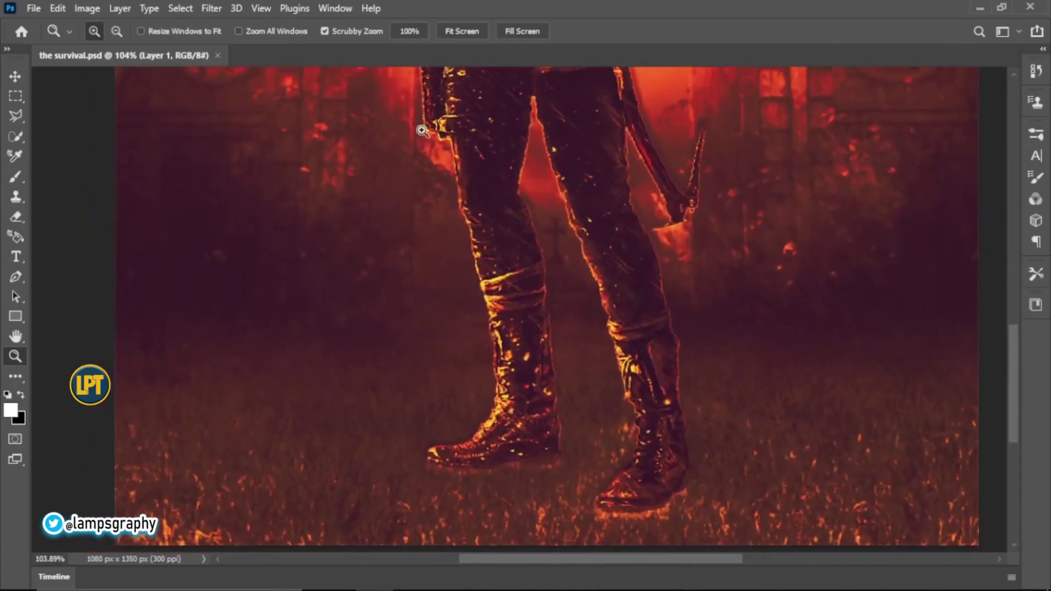
left_click(462, 32)
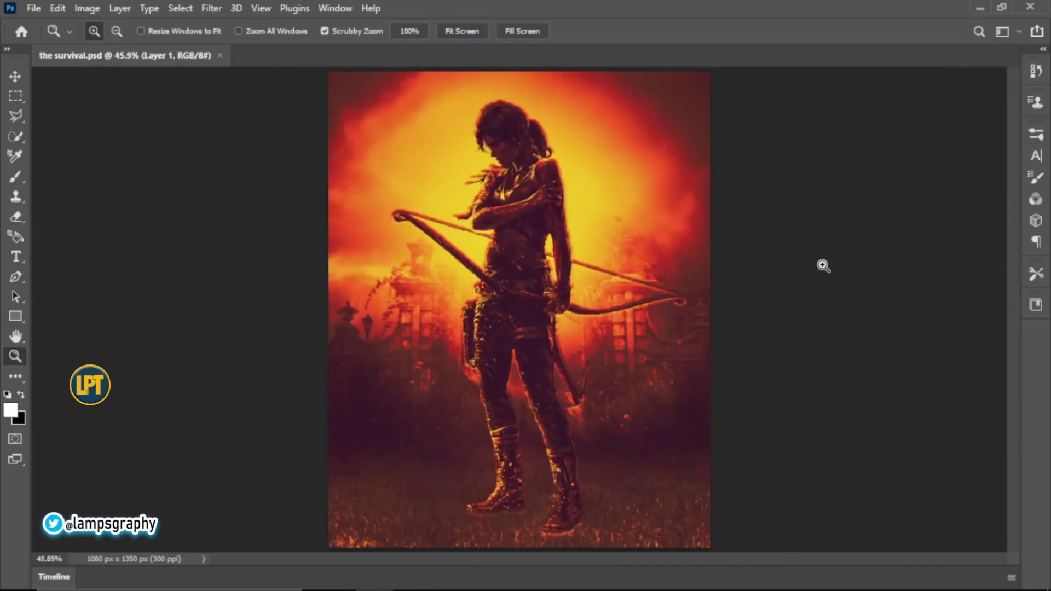